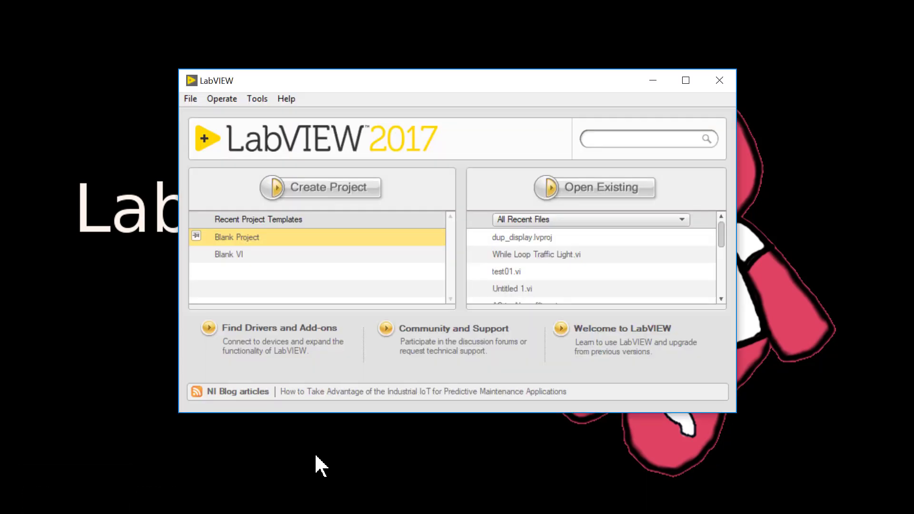
Step: Create a new blank VI and bring its block diagram forward
click(190, 100)
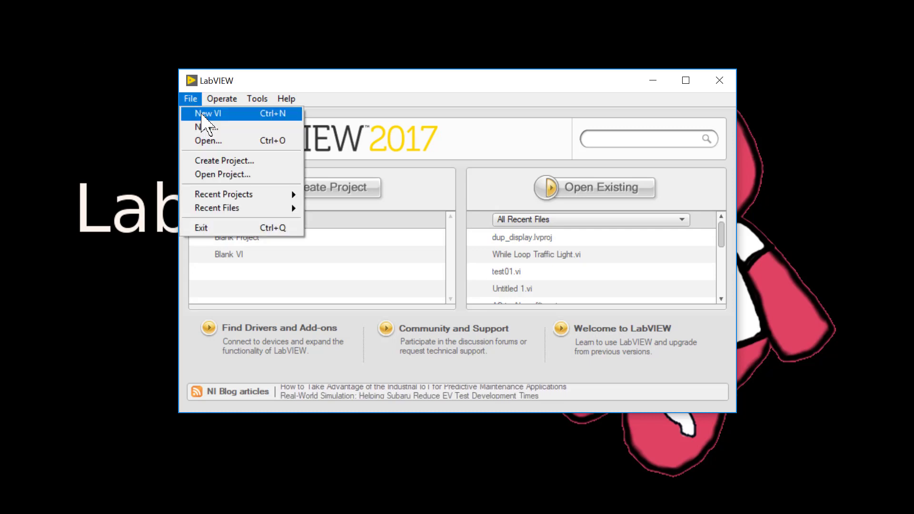
click(208, 113)
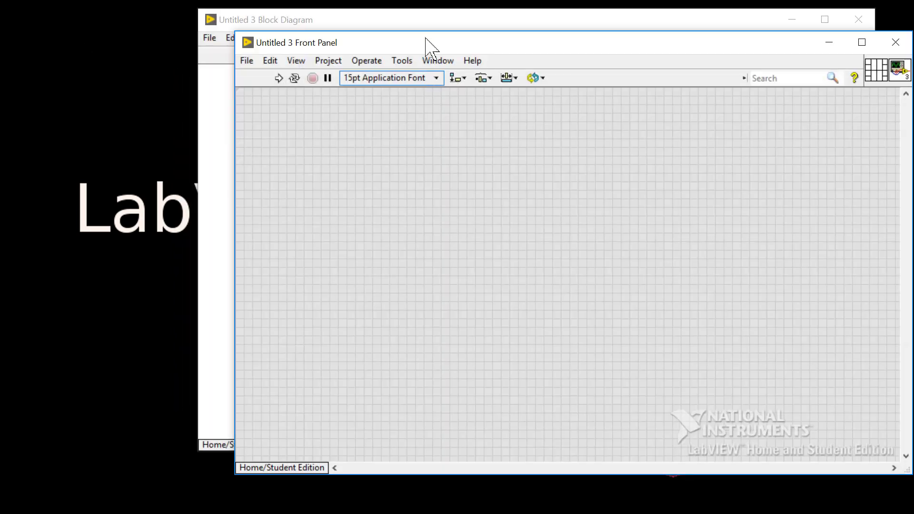
drag(423, 28, 288, 34)
Step: Draw an Event Structure across the block diagram
right_click(317, 201)
mouse_move(348, 148)
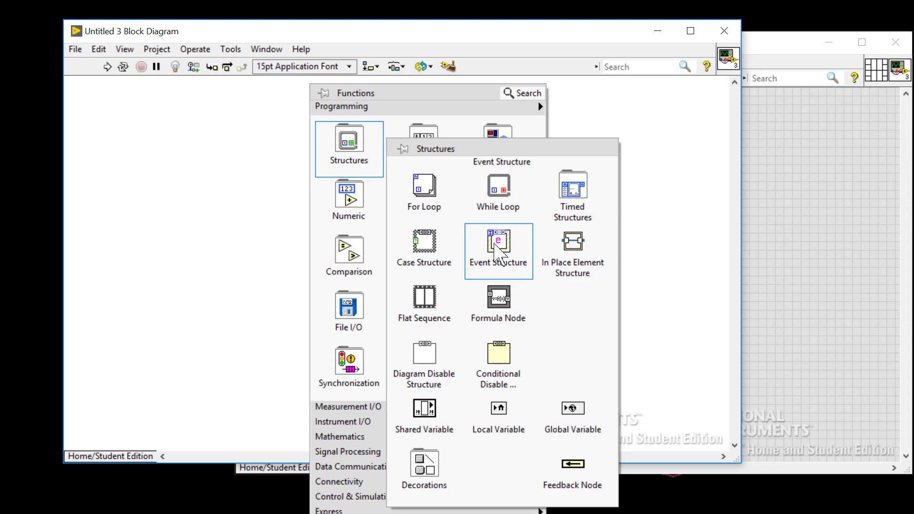
click(495, 247)
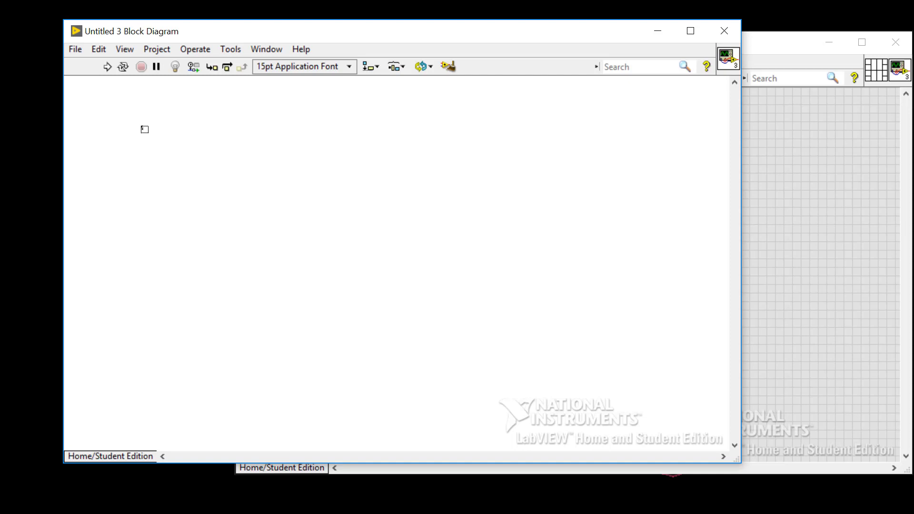
mouse_move(142, 115)
mouse_down()
mouse_move(422, 337)
mouse_move(553, 359)
mouse_move(550, 378)
mouse_up()
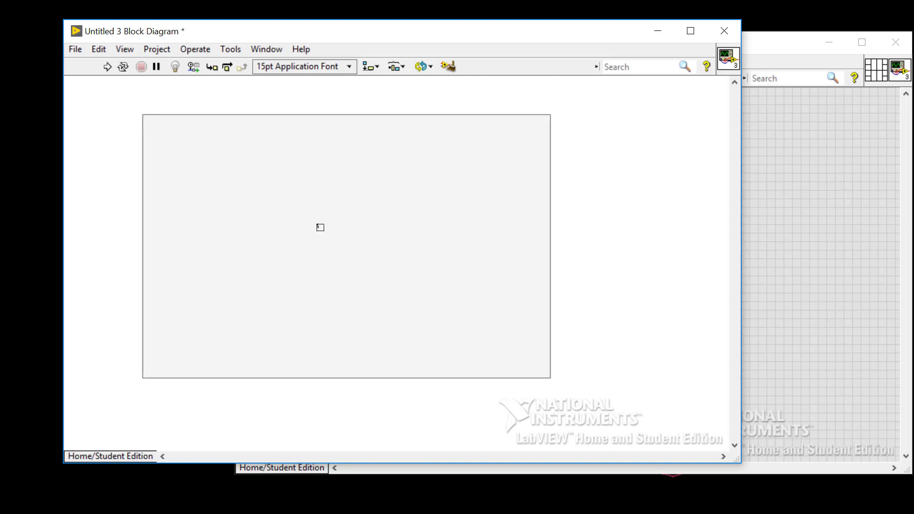
Step: Drop the event structure and inspect its Timeout case and timeout terminal
click(397, 242)
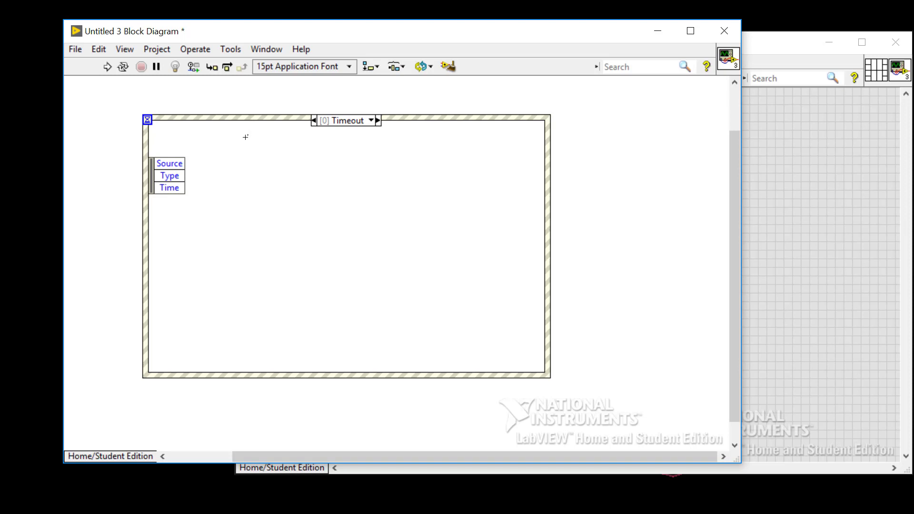
click(346, 122)
click(164, 102)
click(145, 119)
click(344, 125)
click(301, 49)
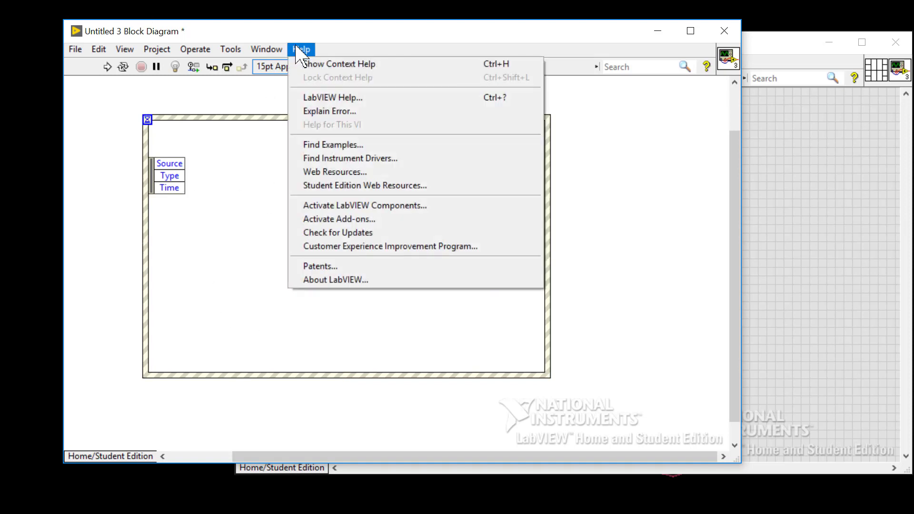
click(320, 97)
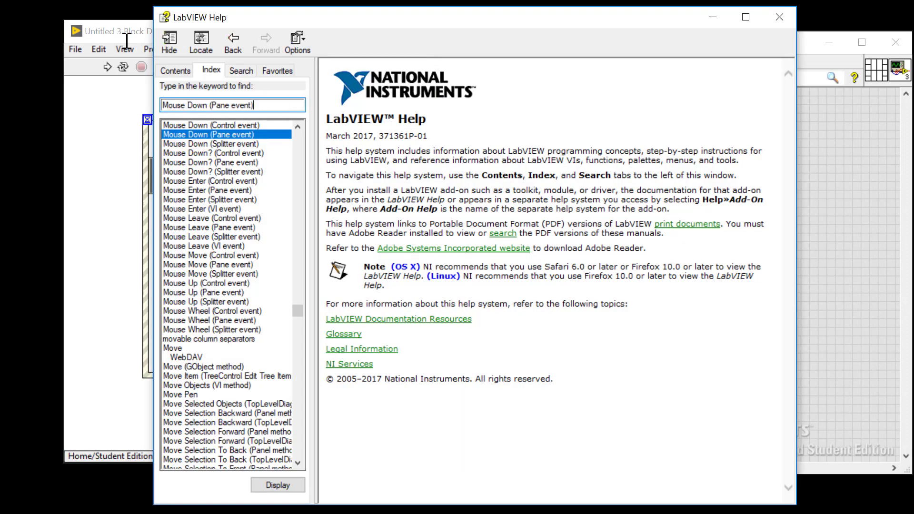
text(t)
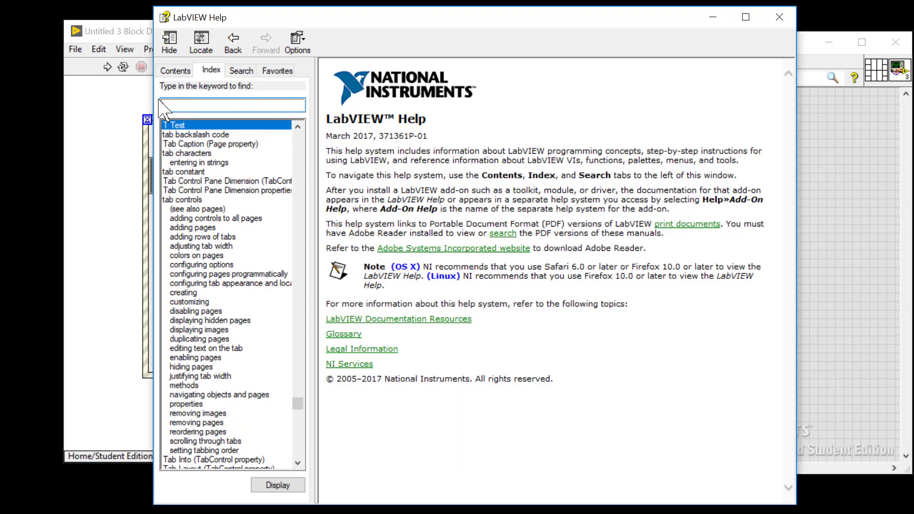
text(imeout)
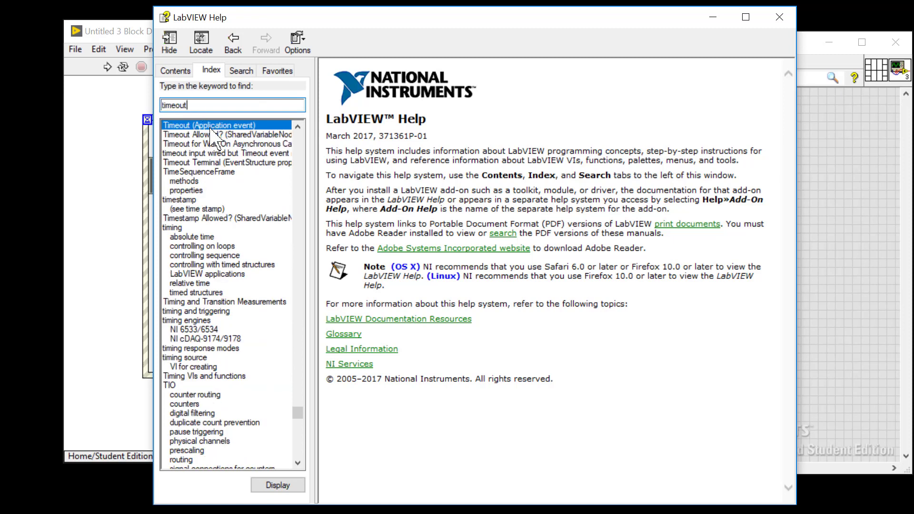
double_click(230, 126)
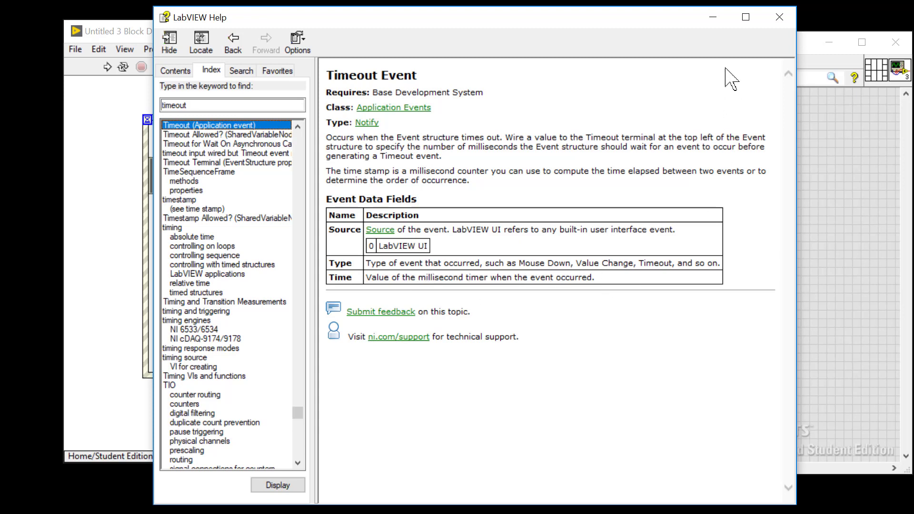
click(712, 17)
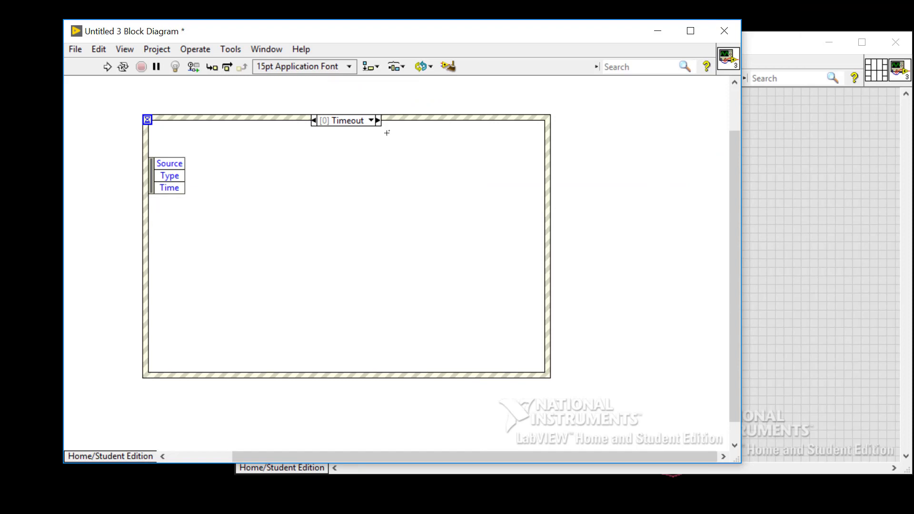
Step: Add a second event case to the event structure
click(416, 117)
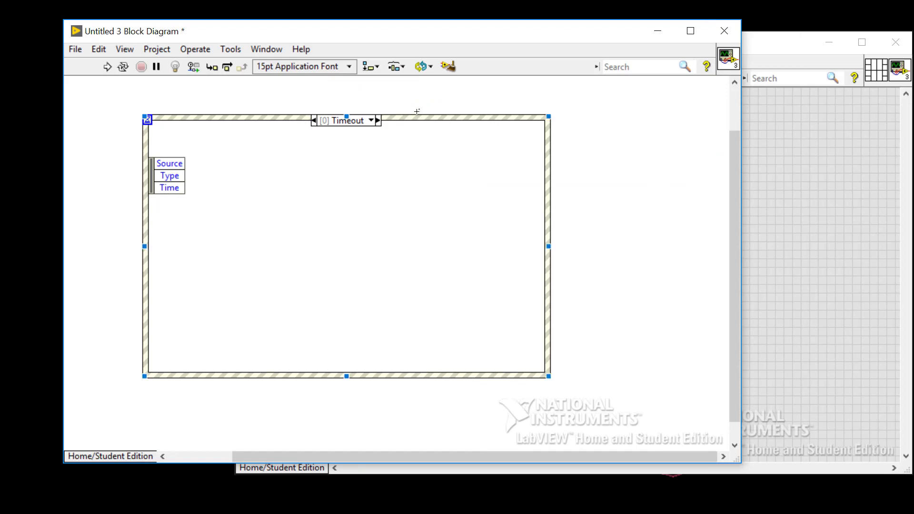
click(359, 121)
right_click(360, 118)
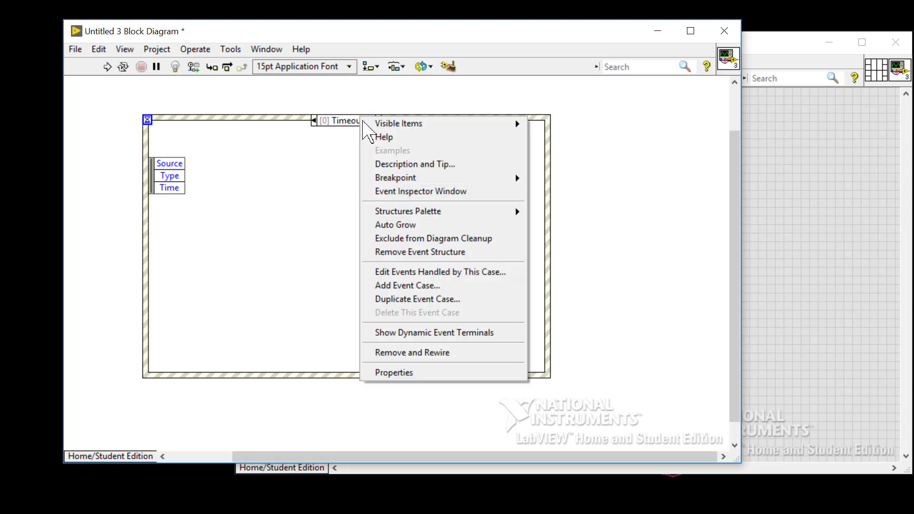
click(440, 286)
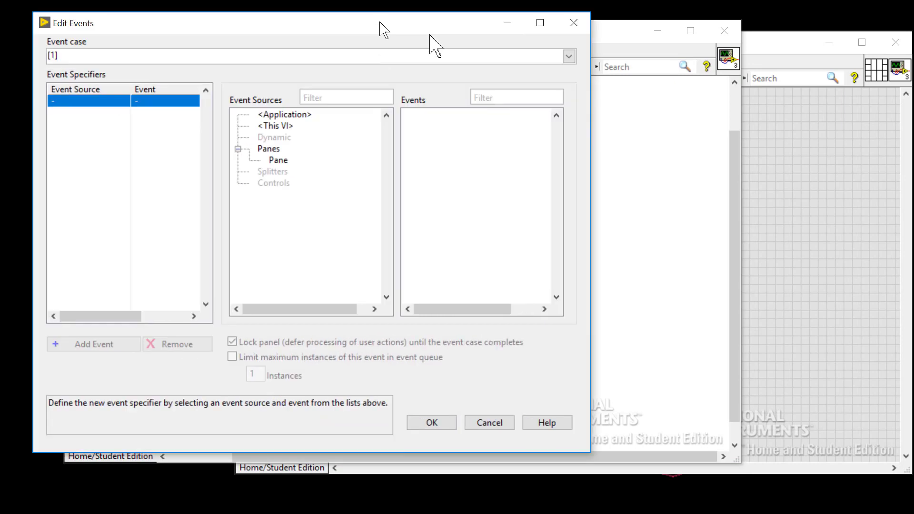
Step: Browse the Edit Events case list, checking the Timeout case settings
drag(379, 22, 465, 51)
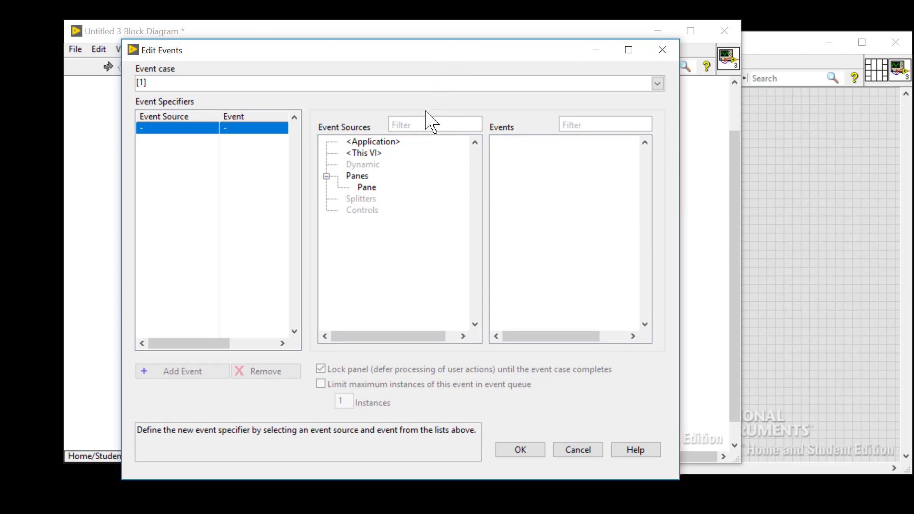
click(429, 83)
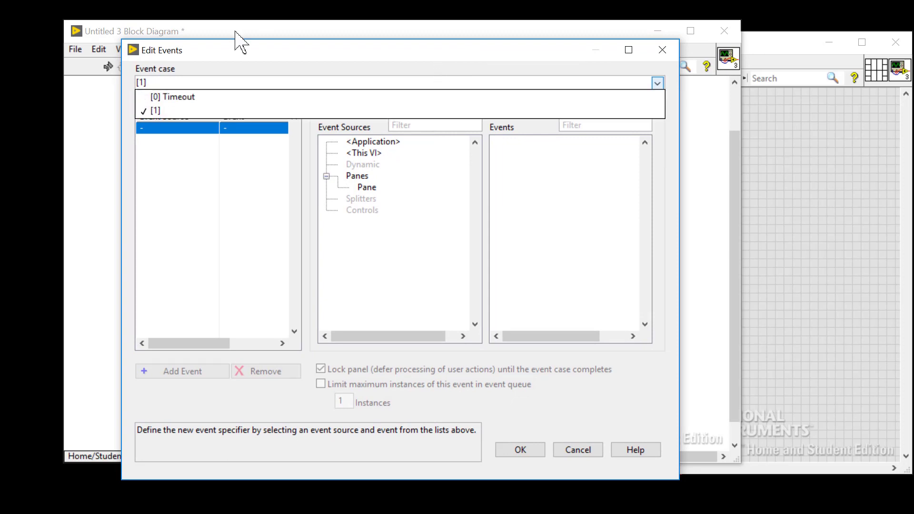
click(420, 97)
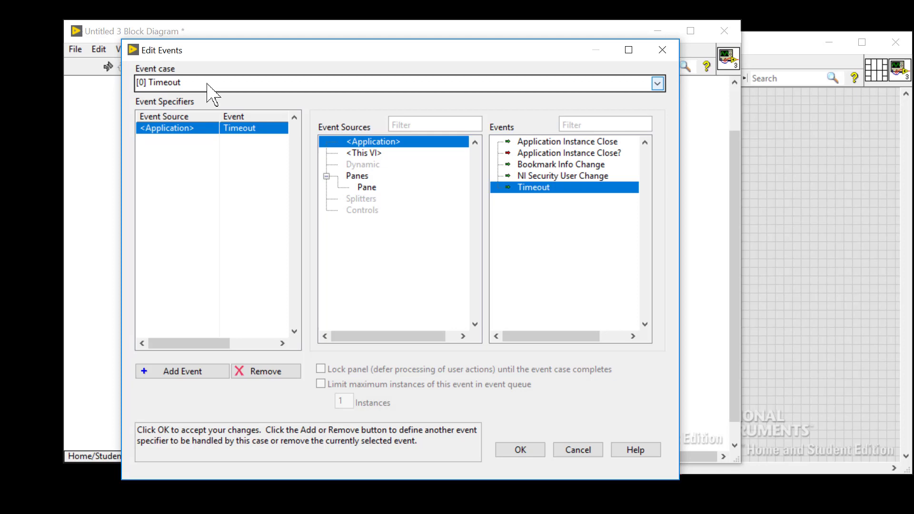
drag(229, 54, 470, 94)
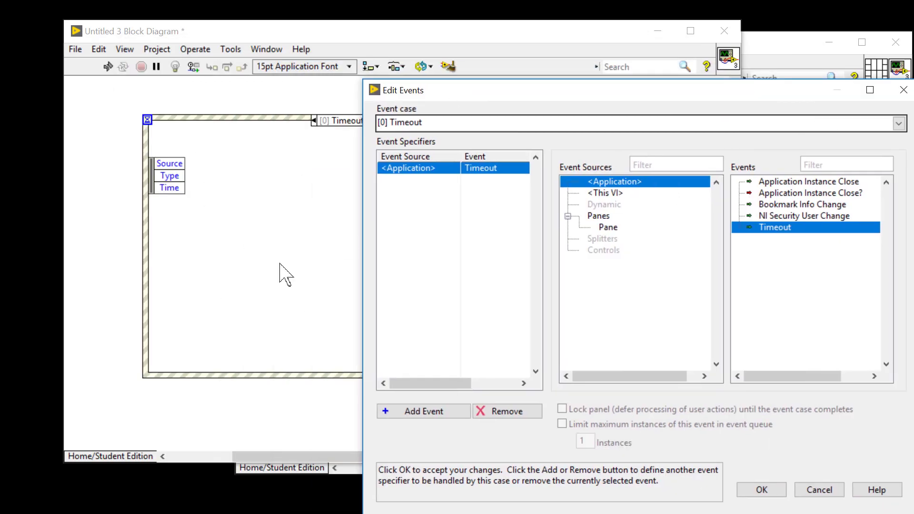
mouse_move(546, 94)
mouse_down()
mouse_move(292, 80)
mouse_move(347, 64)
mouse_up()
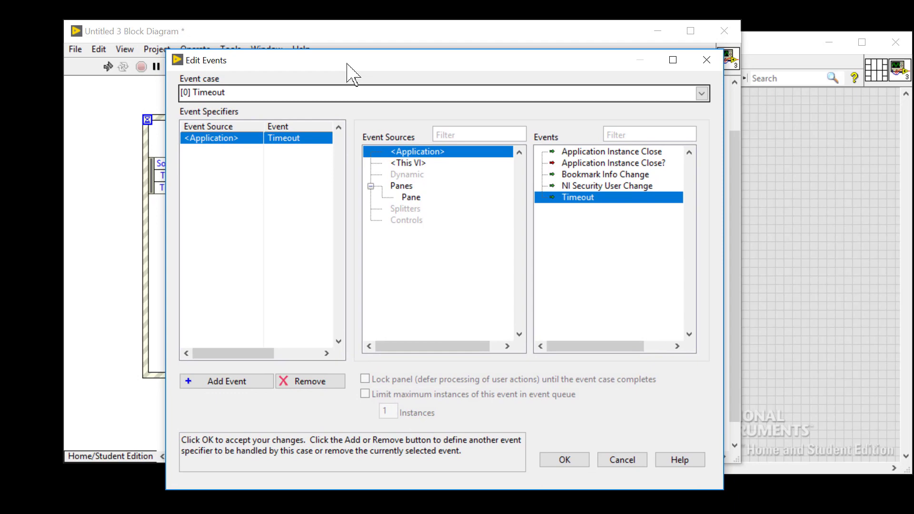
click(338, 95)
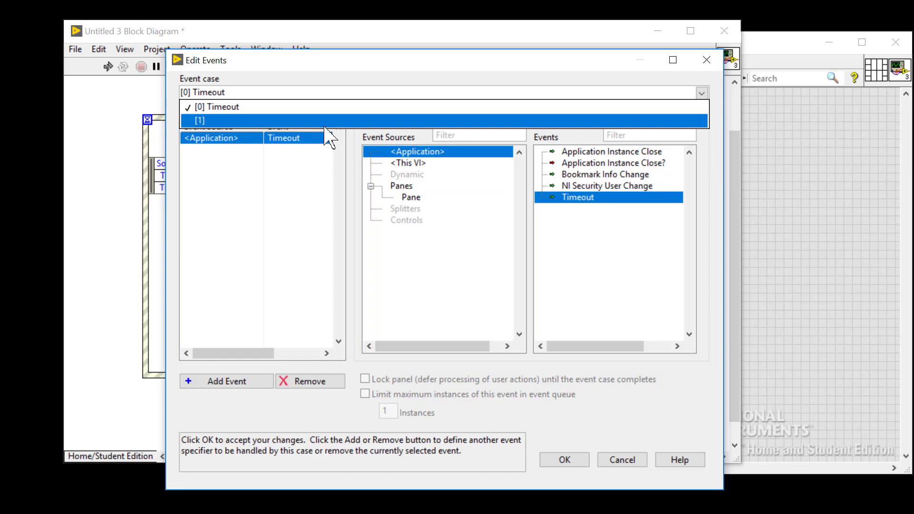
Step: Set event case [1] to handle the Pane's Mouse Down event
click(324, 125)
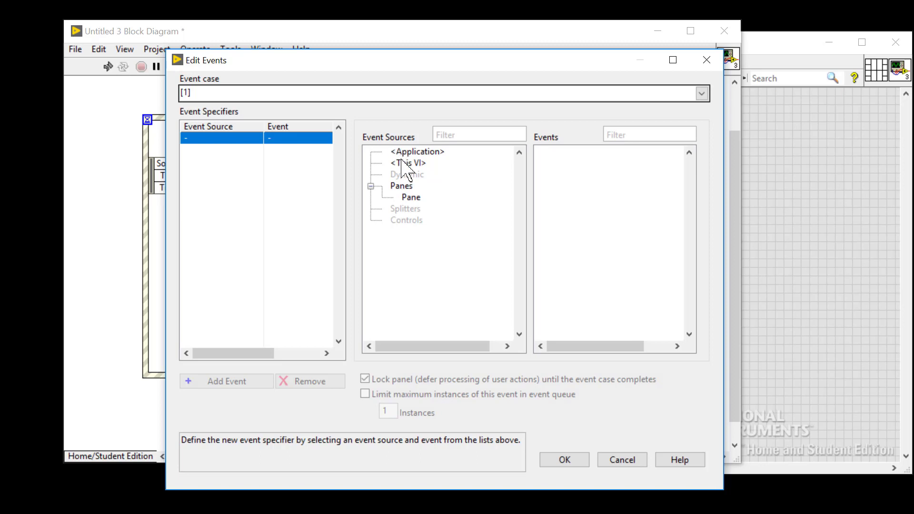
click(409, 197)
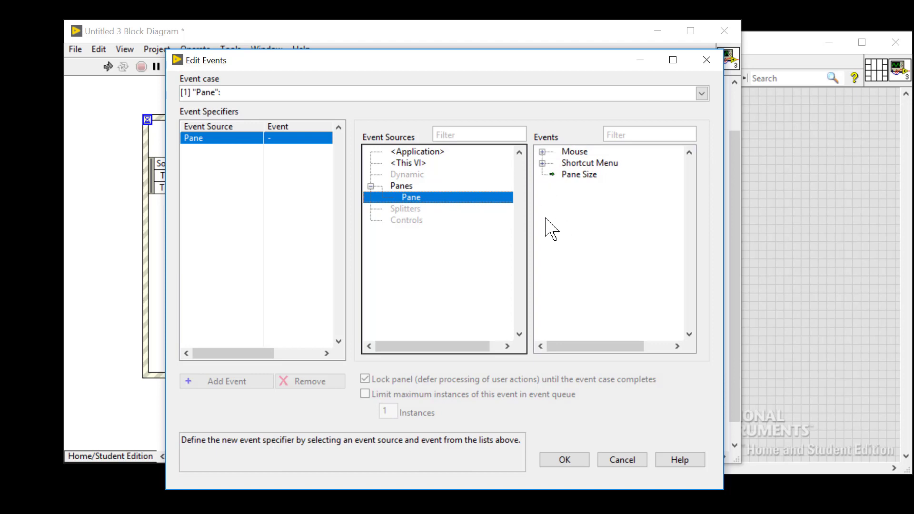
click(542, 152)
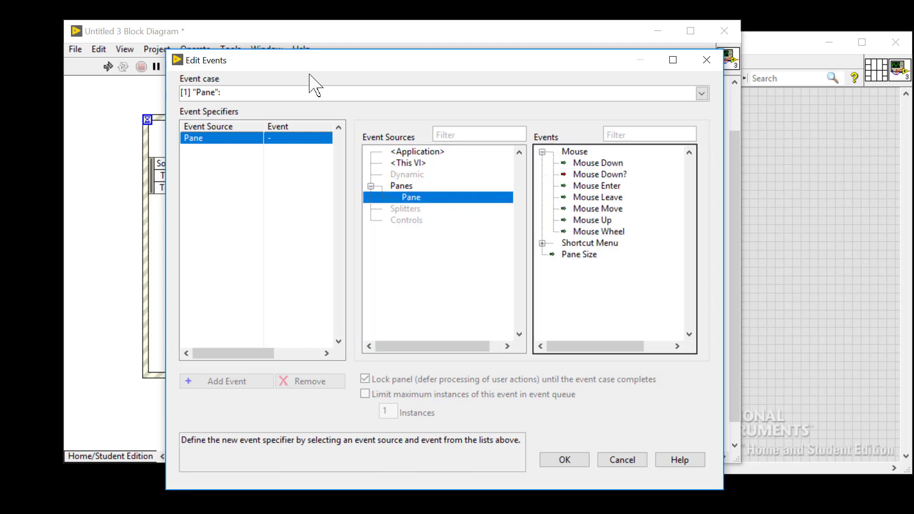
click(582, 164)
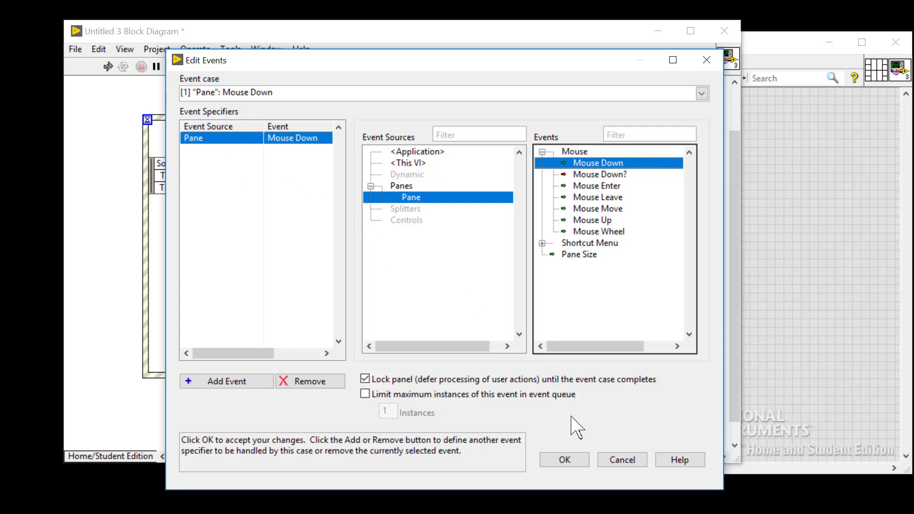
Step: Confirm the Mouse Down event case and review the structure's event case list
click(549, 464)
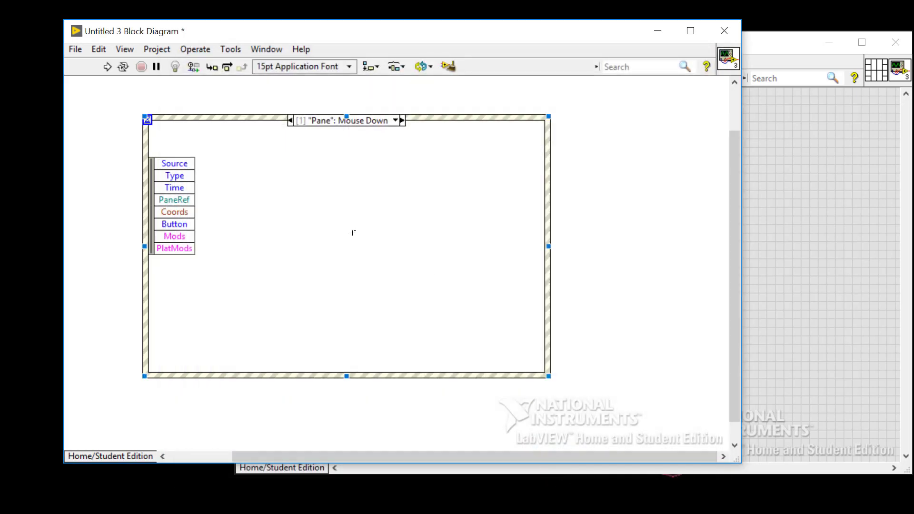
click(389, 123)
click(395, 120)
click(316, 160)
click(273, 187)
Step: Add a One Button Dialog with a 'Mouse Down' message constant, then show the front panel
right_click(354, 152)
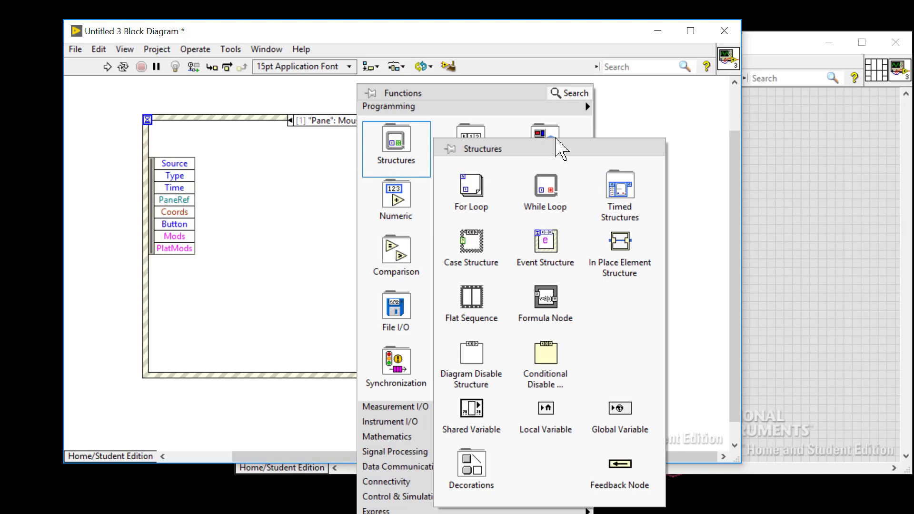
mouse_move(544, 259)
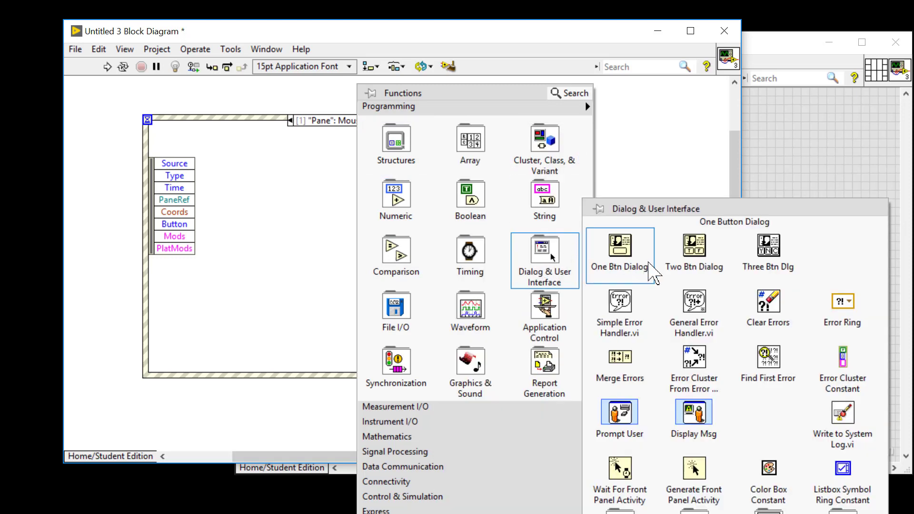
click(649, 267)
click(386, 179)
right_click(384, 182)
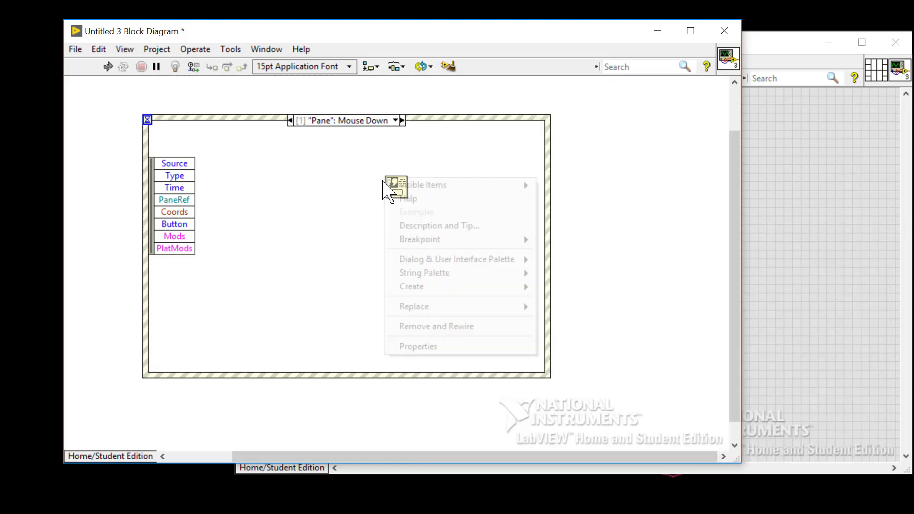
mouse_move(411, 286)
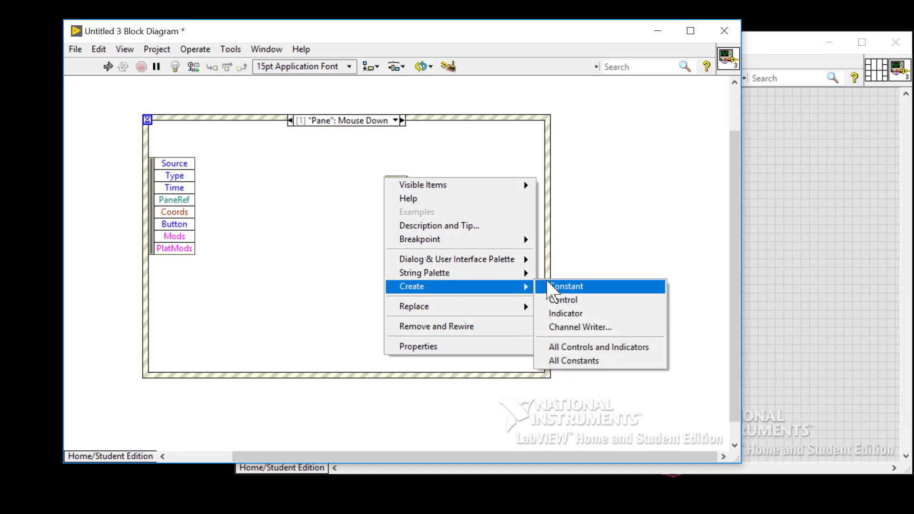
click(552, 286)
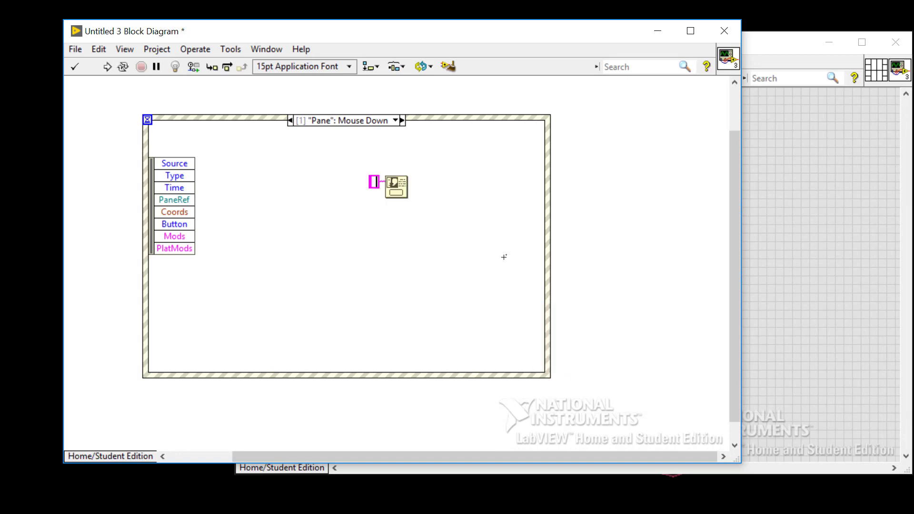
text(Mouse Dow)
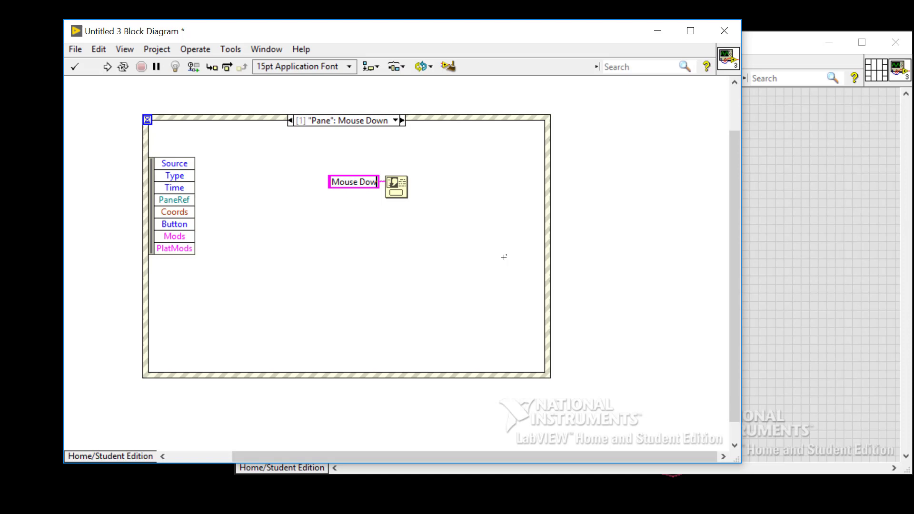
text(n)
key(ctrl+a)
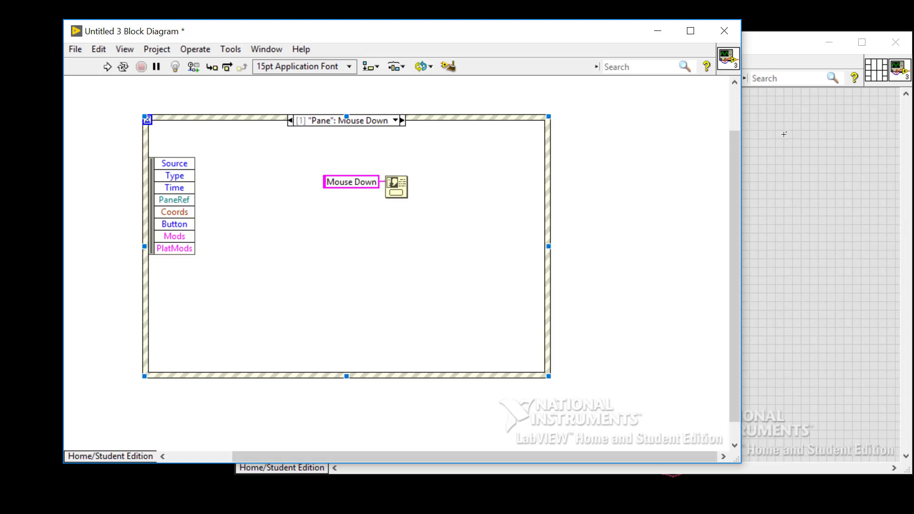
key(ctrl+e)
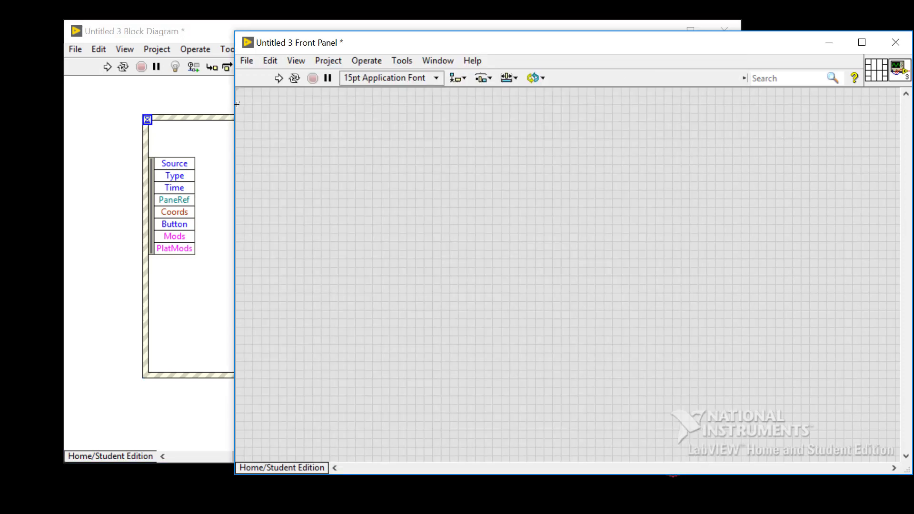
Step: Tile the Untitled 3 front panel and block diagram side by side, then run the VI
drag(237, 104, 569, 119)
click(698, 118)
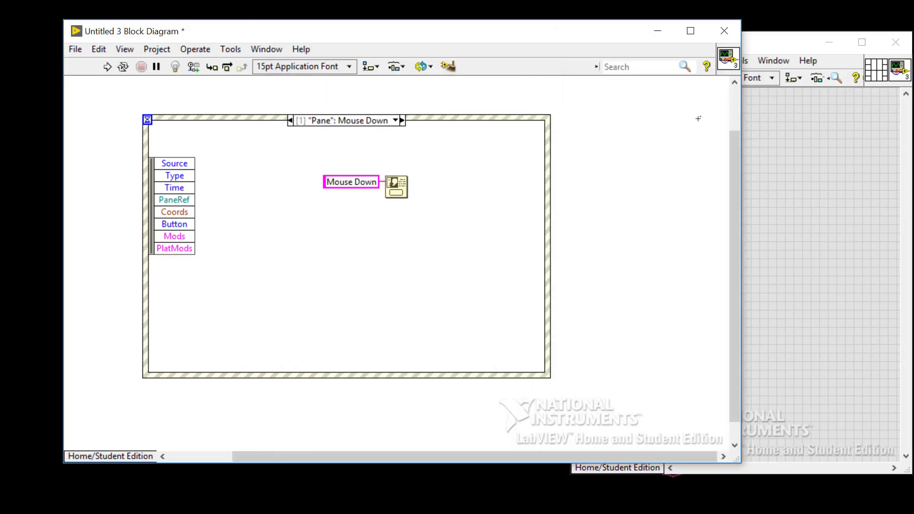
drag(747, 108, 577, 122)
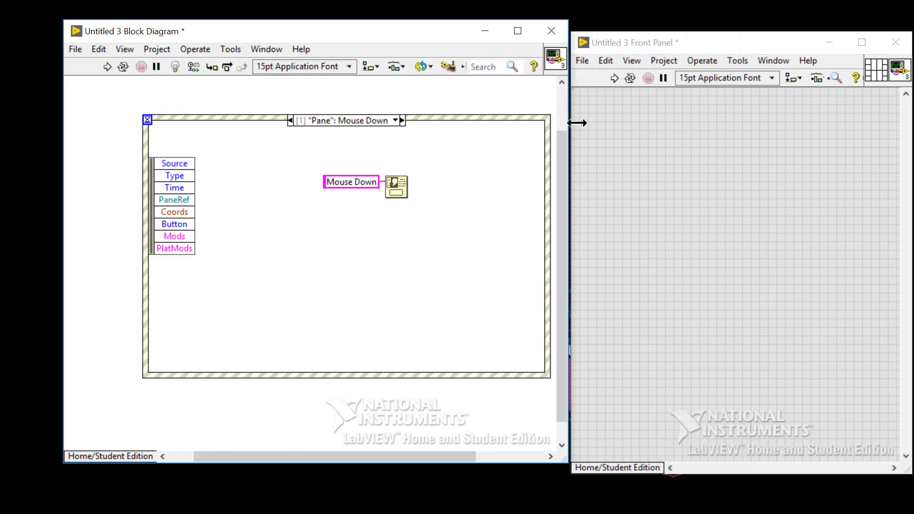
drag(451, 30, 419, 32)
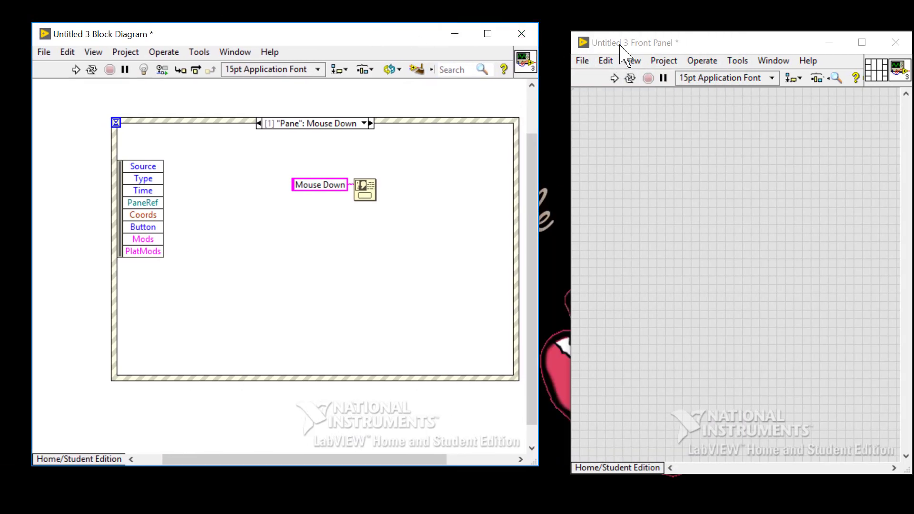
drag(620, 44, 597, 34)
click(592, 70)
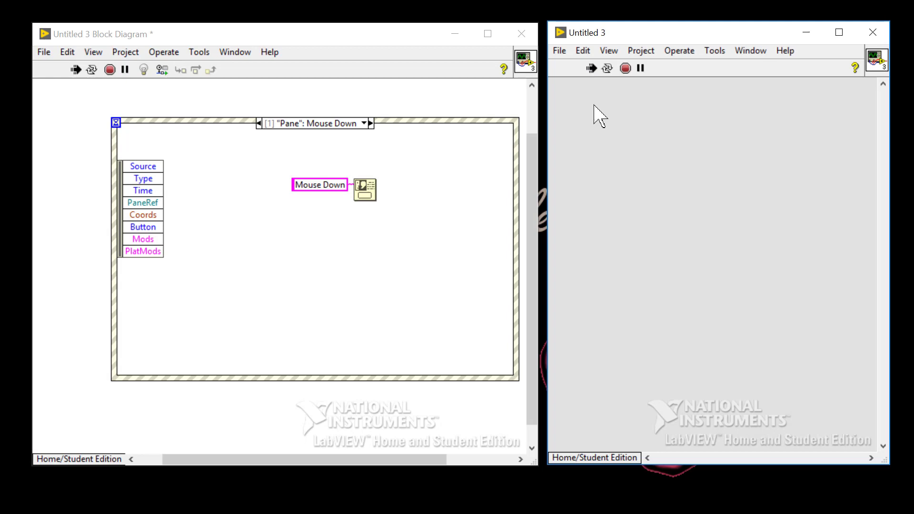
Step: Click the running panel to trigger the 'Mouse Down' dialog, then dismiss it with OK
click(667, 204)
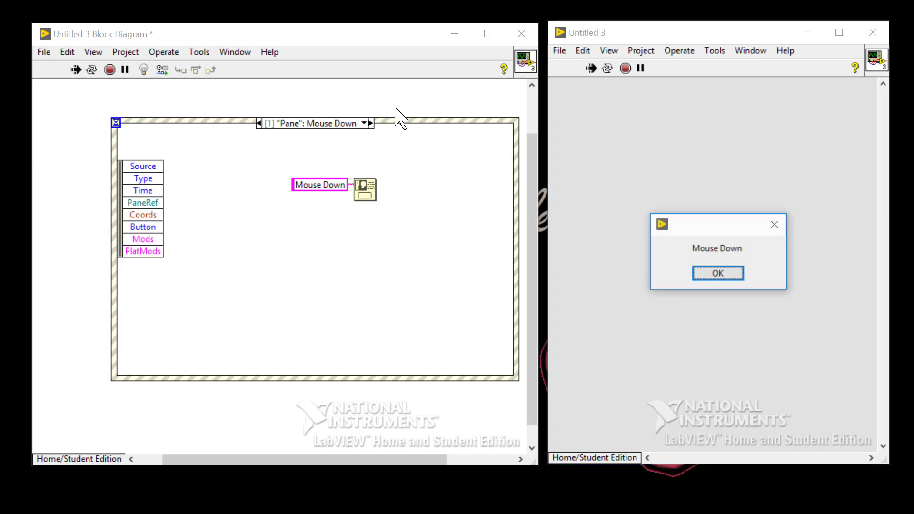
click(719, 271)
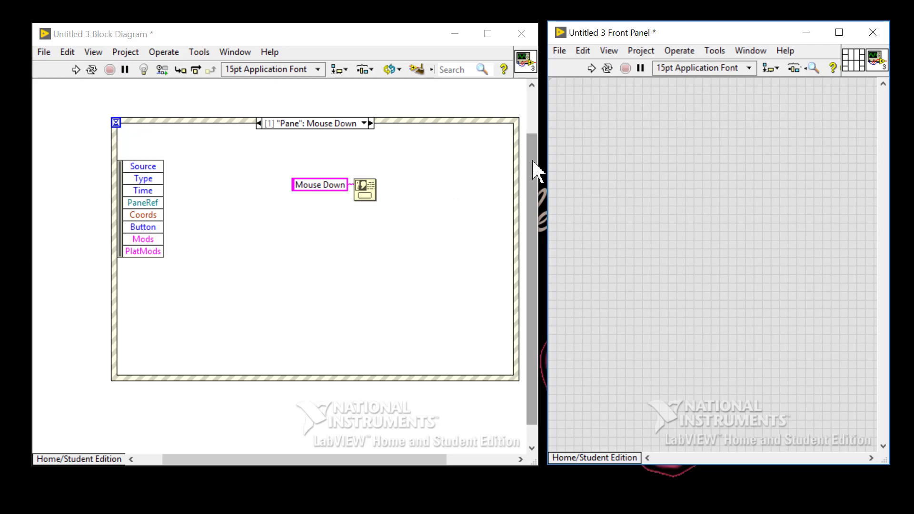
Step: Widen the Untitled 3 block diagram, select its Mouse Down constant, and open the File menu
click(540, 149)
drag(540, 149, 555, 149)
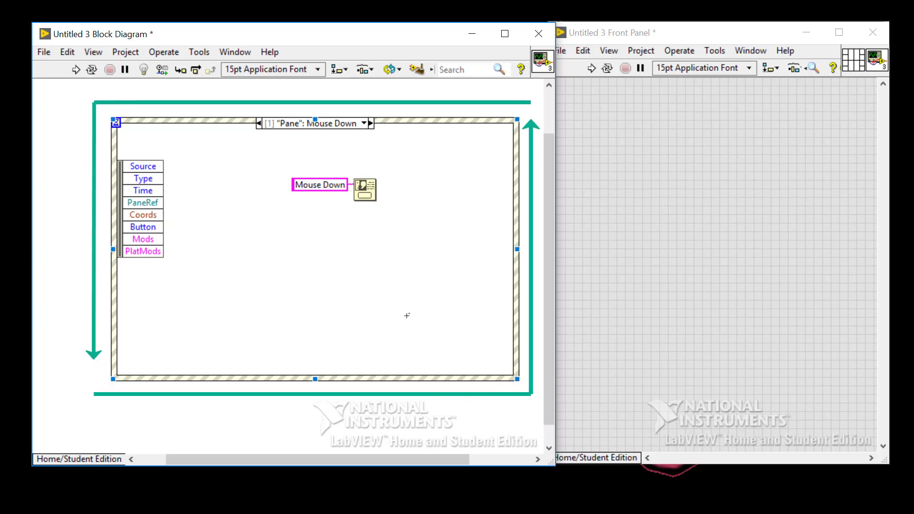
click(305, 184)
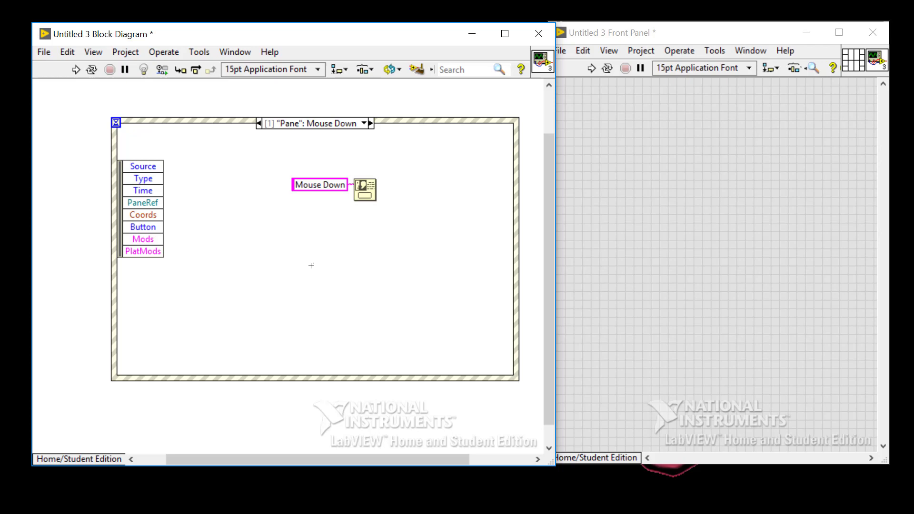
click(305, 122)
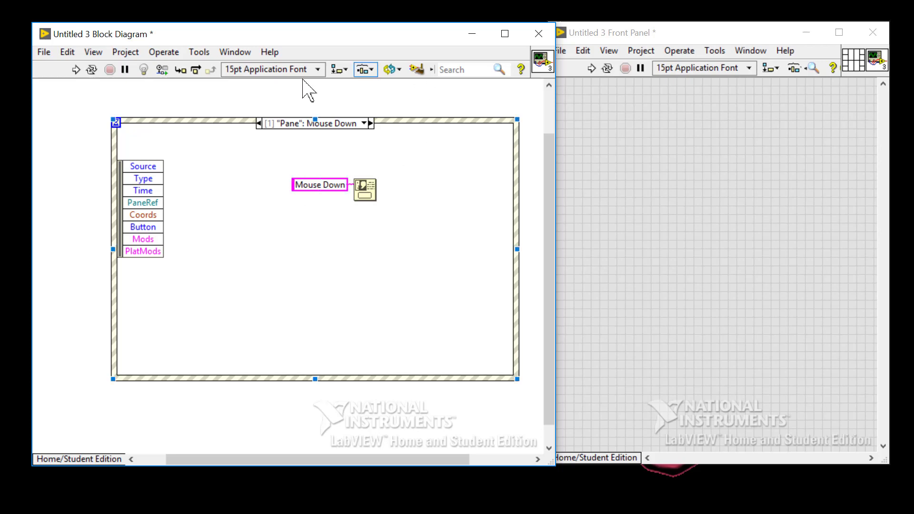
click(45, 53)
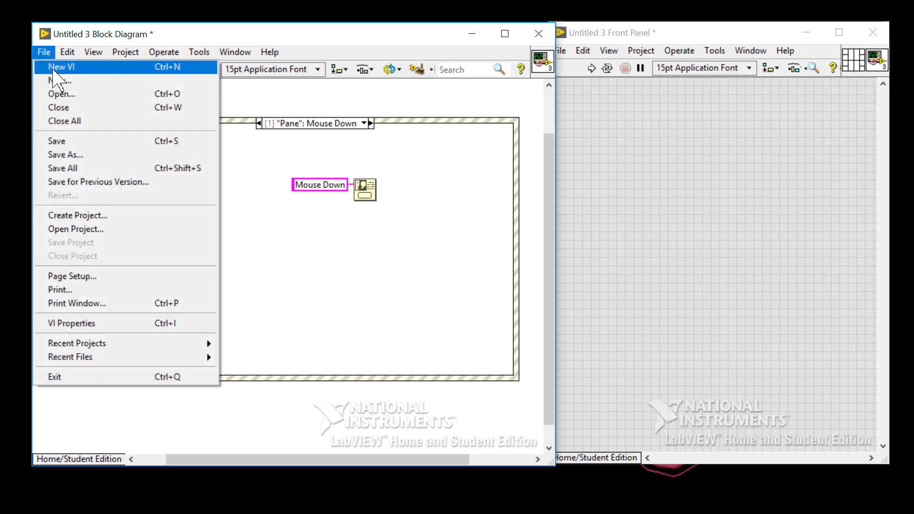
Step: Create Untitled 4 and arrange its block diagram and front panel side by side
click(54, 68)
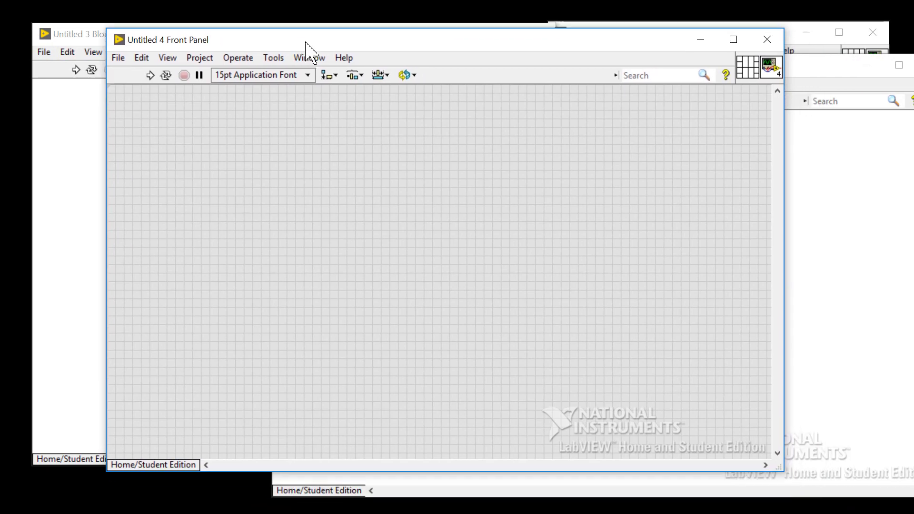
click(812, 78)
drag(719, 66, 556, 51)
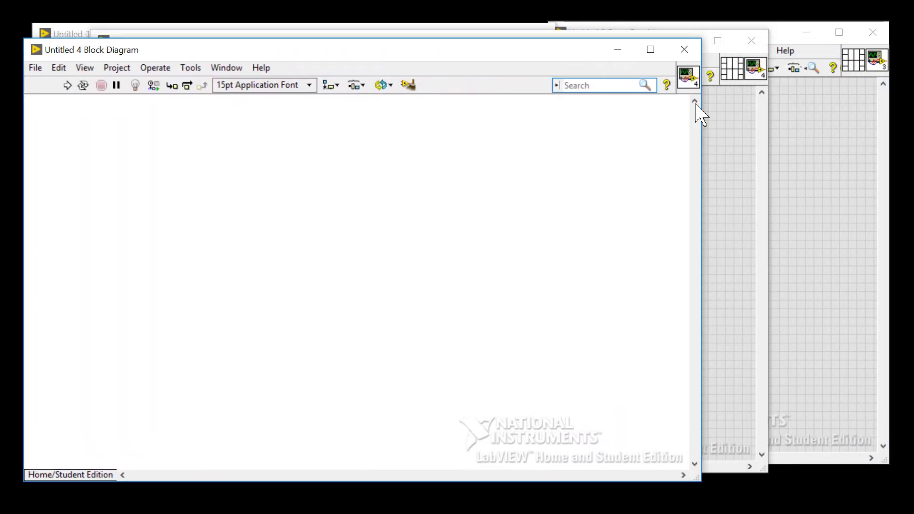
mouse_move(701, 102)
mouse_down()
mouse_move(628, 125)
mouse_move(433, 133)
mouse_up()
drag(527, 51, 674, 55)
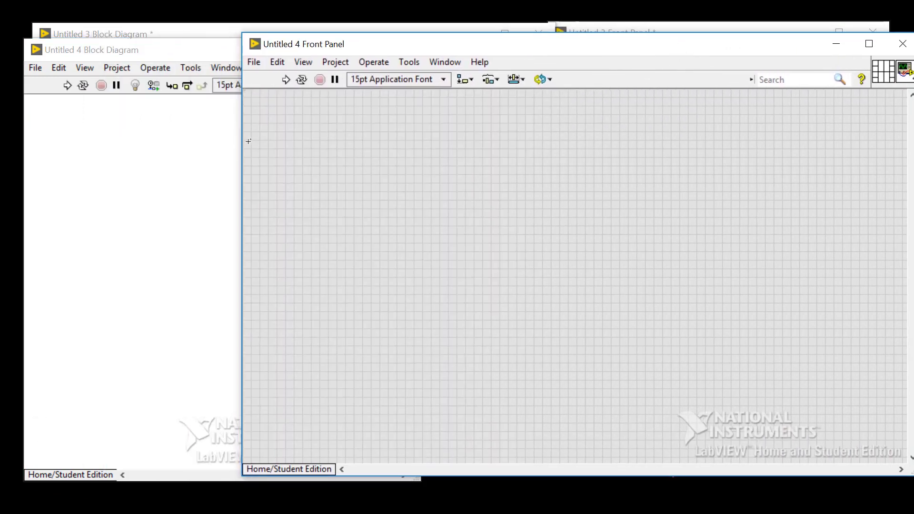
drag(242, 146, 639, 133)
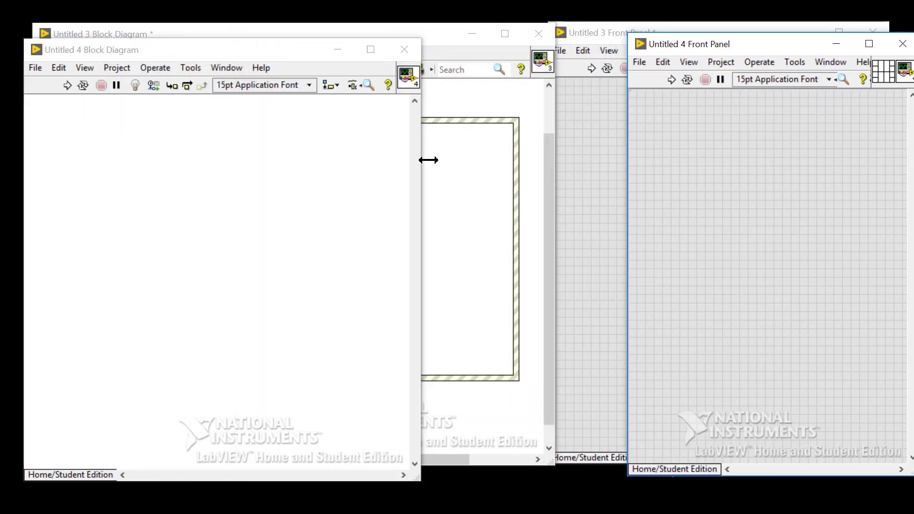
drag(421, 157, 615, 153)
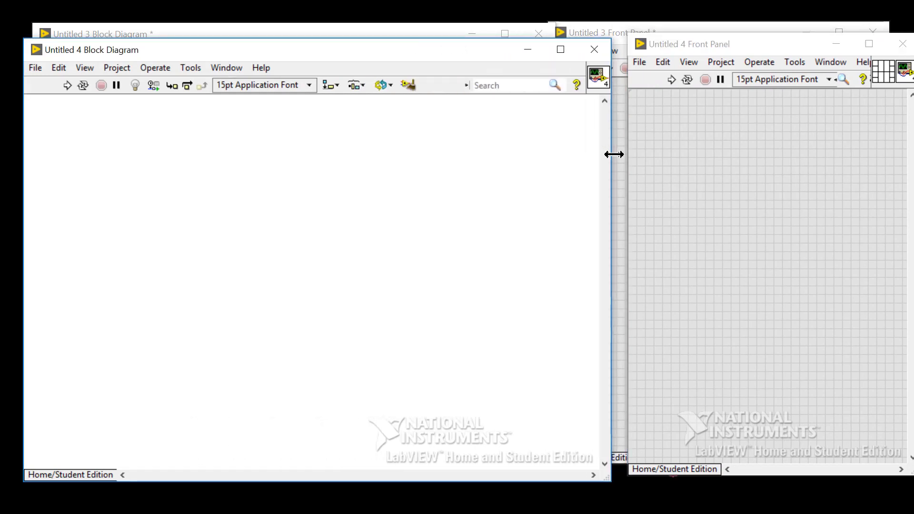
right_click(153, 163)
mouse_move(192, 145)
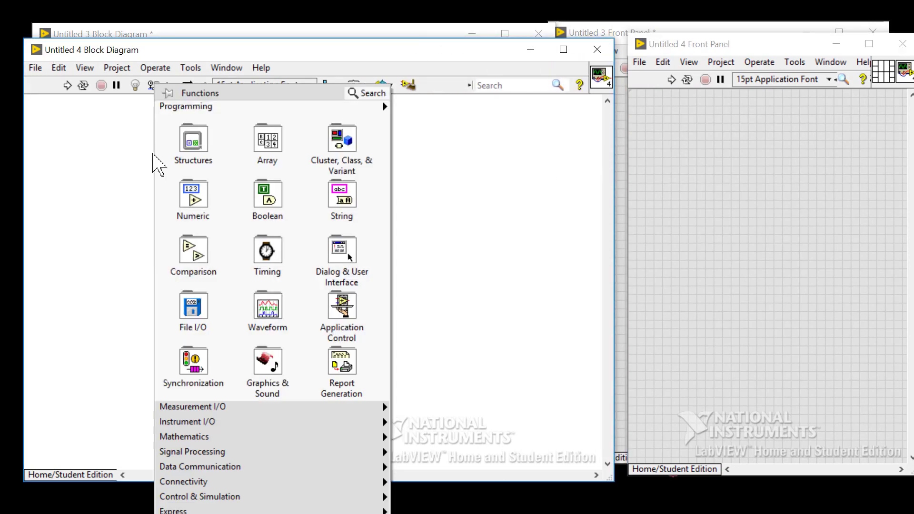
Step: Draw a large While Loop across the Untitled 4 diagram, then browse the functions palette for input-device functions
click(337, 200)
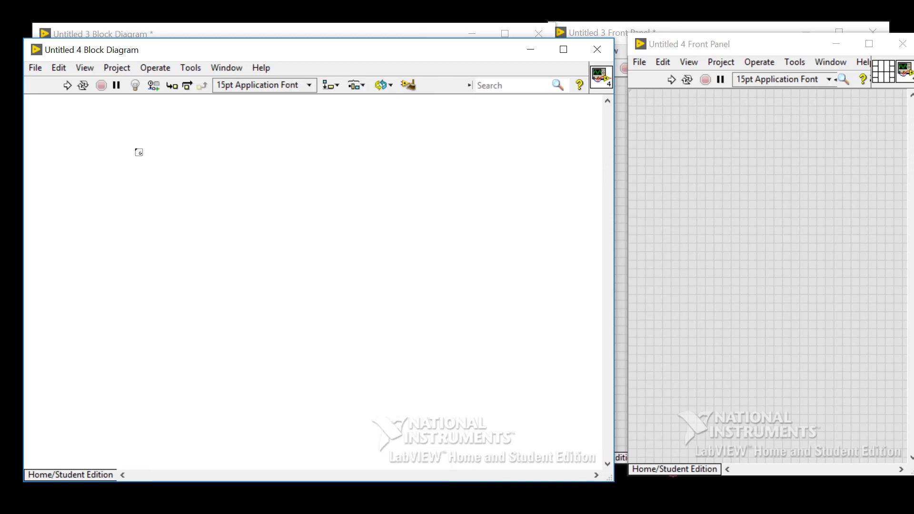
drag(107, 120, 548, 401)
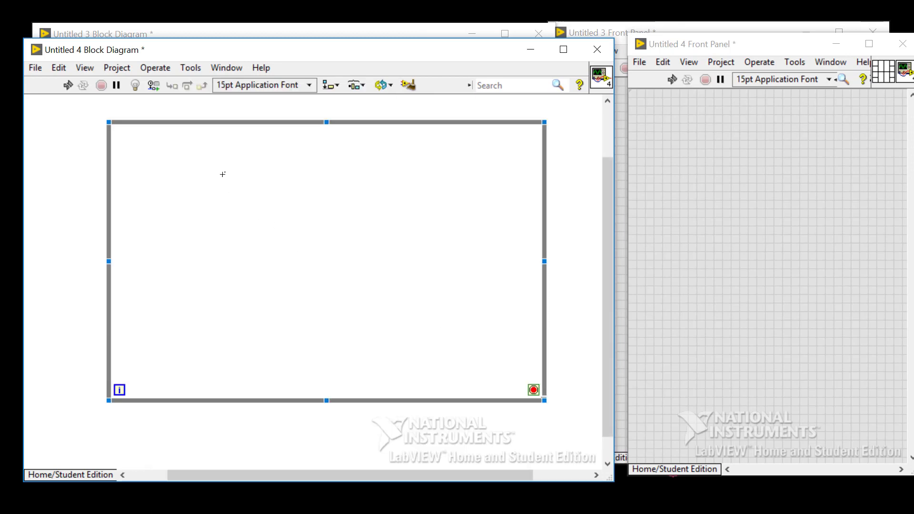
click(186, 178)
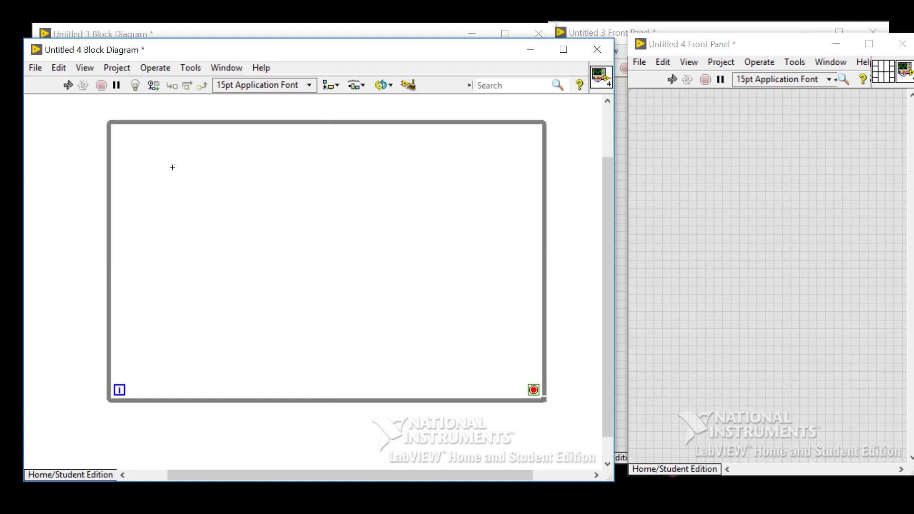
right_click(364, 140)
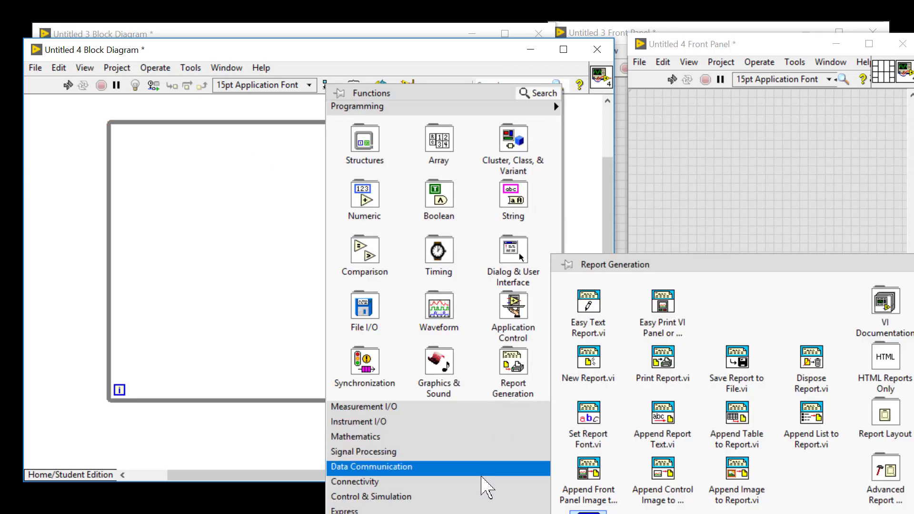
mouse_move(355, 481)
mouse_move(670, 508)
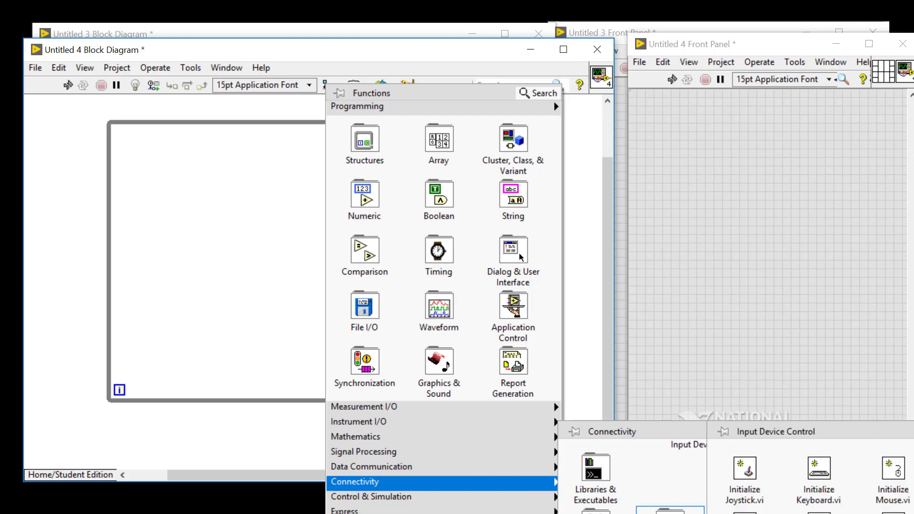
click(719, 436)
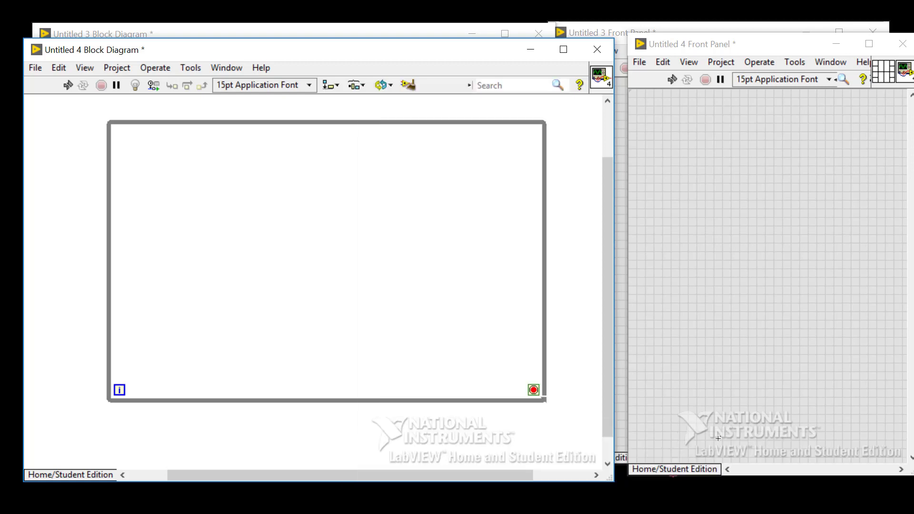
right_click(339, 143)
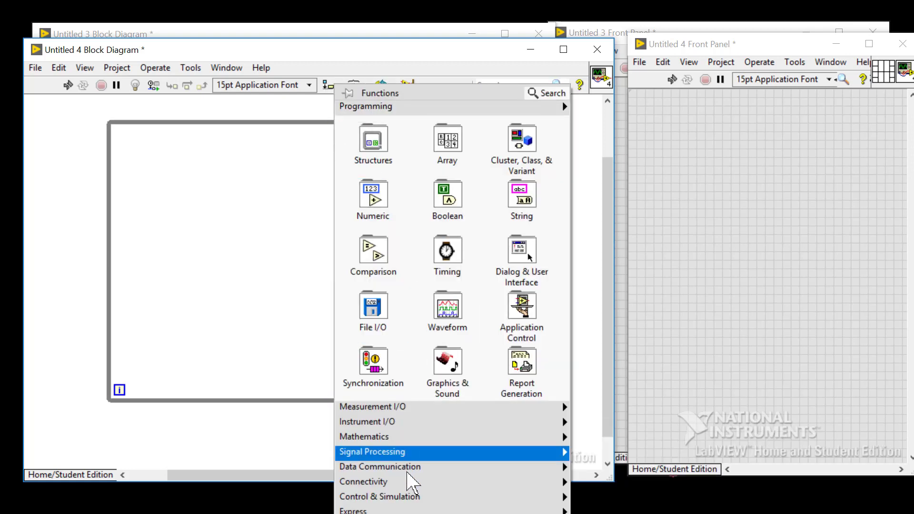
mouse_move(364, 482)
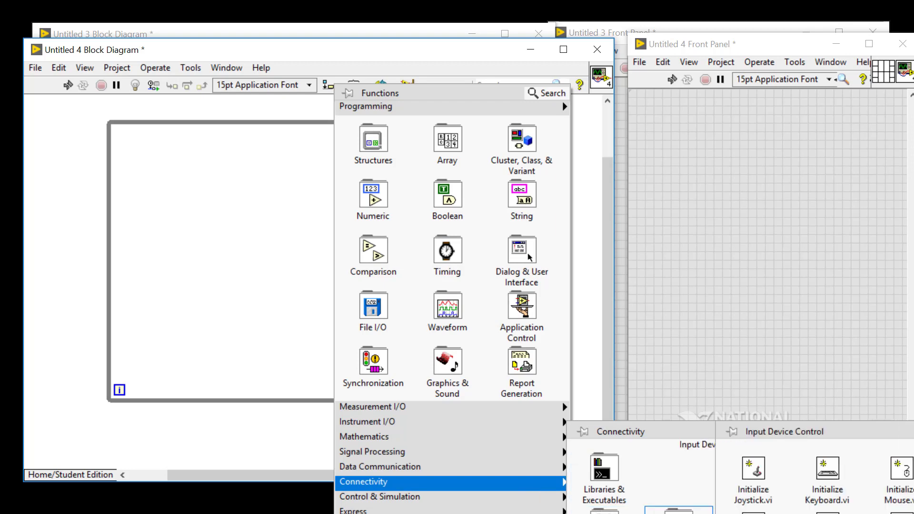
Step: Place Initialize Mouse.vi left of the While Loop and wire its device ID to the loop border
click(732, 431)
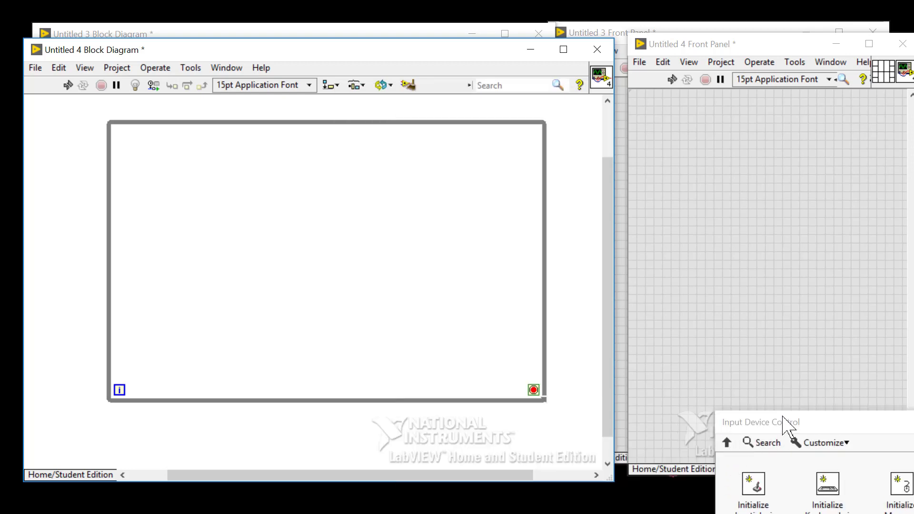
drag(783, 425, 623, 88)
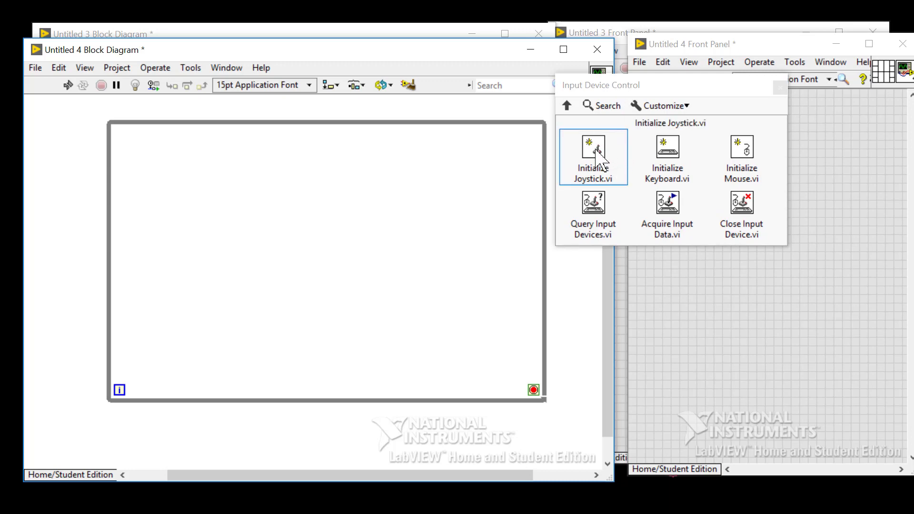
click(748, 164)
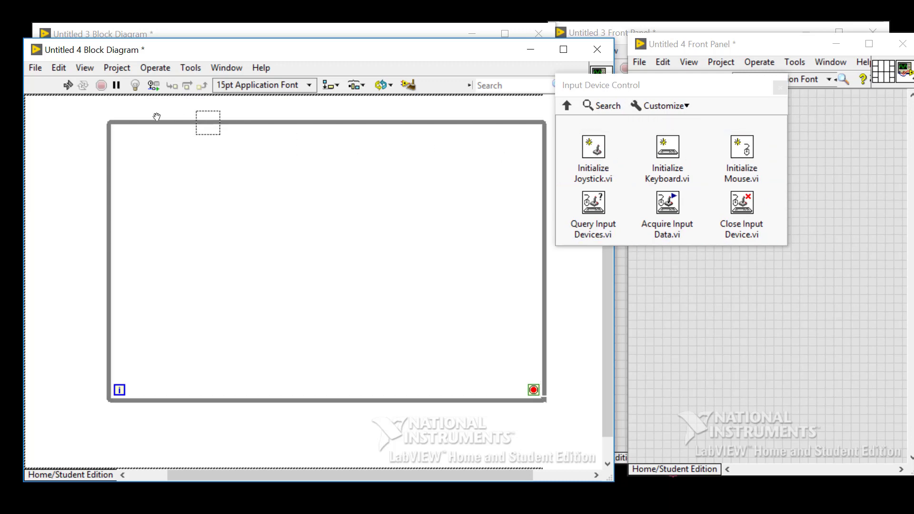
click(75, 178)
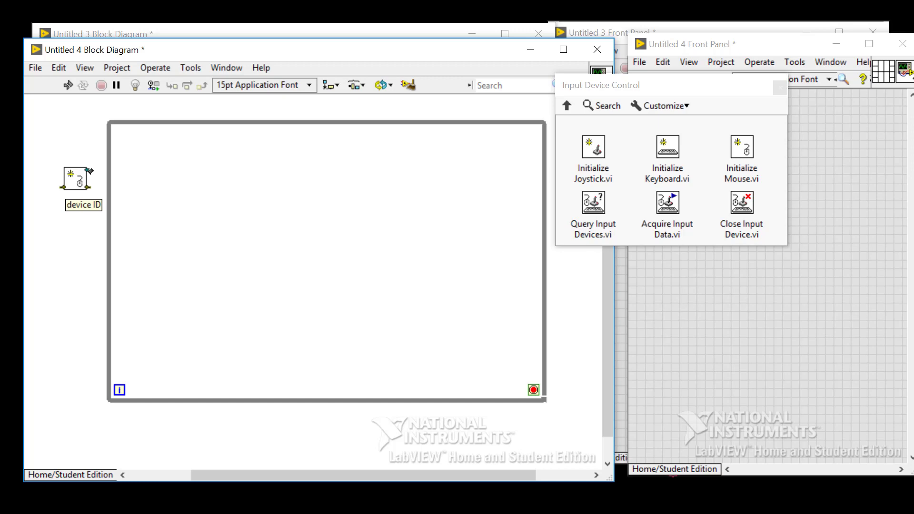
click(89, 170)
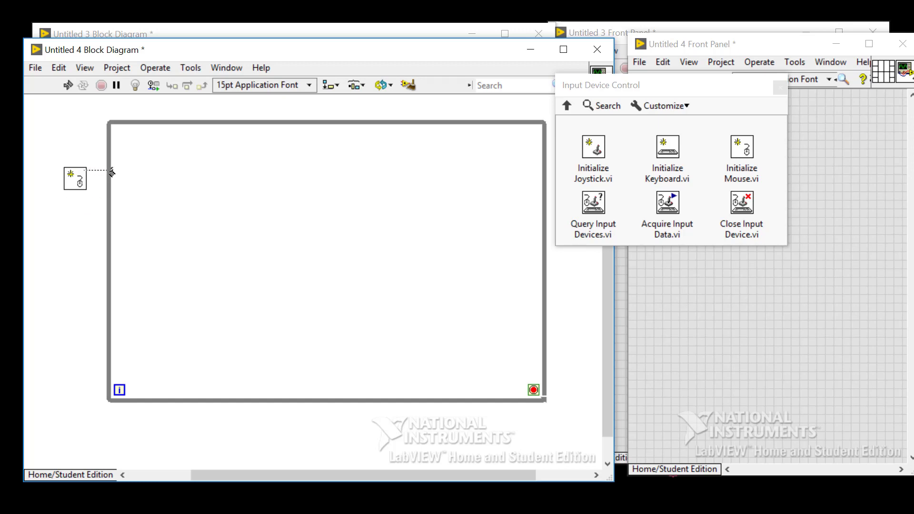
click(110, 170)
Step: Place Acquire Input Data.vi inside the loop and feed it the device ID tunnel
click(667, 204)
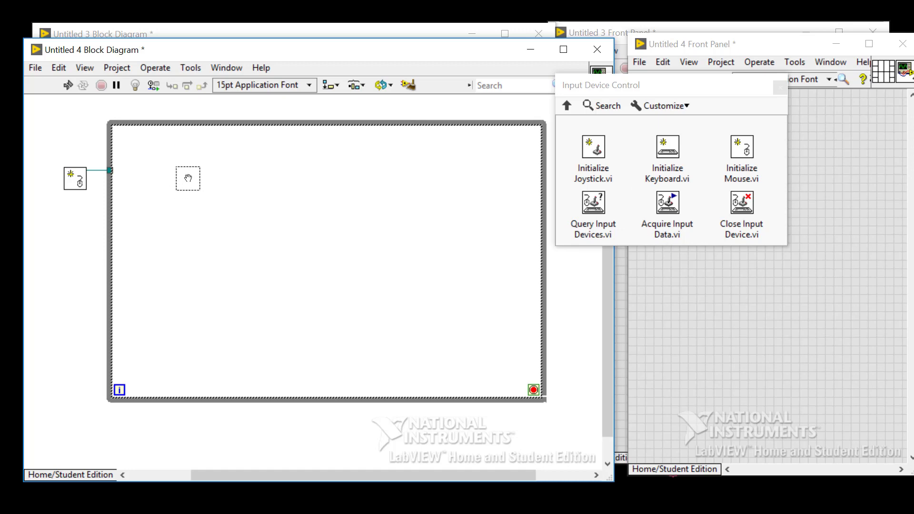
click(188, 178)
click(177, 171)
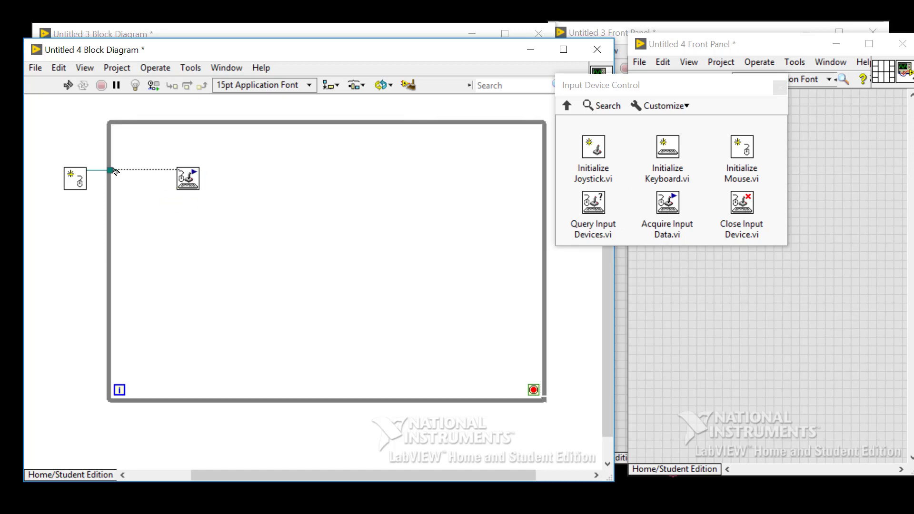
click(110, 170)
drag(189, 188, 185, 187)
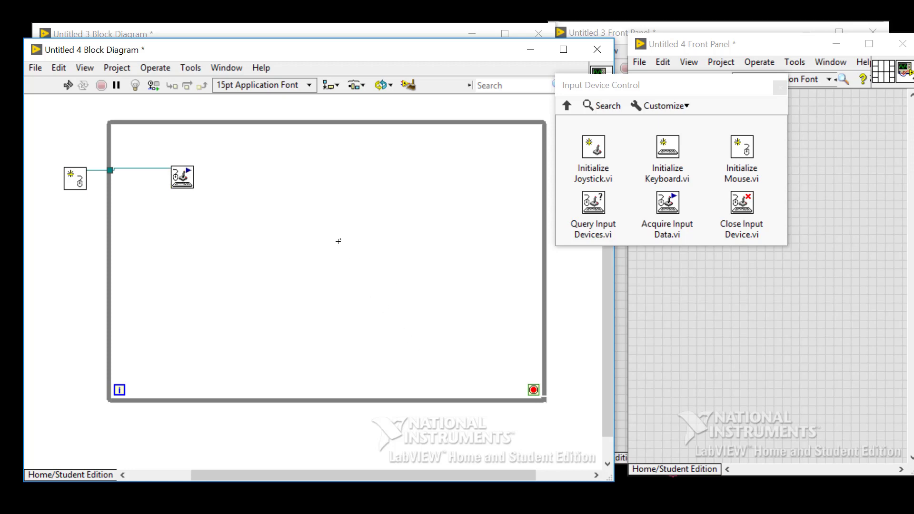
Step: Paste the Mouse Down message into the loop and enclose it in a case structure
click(423, 29)
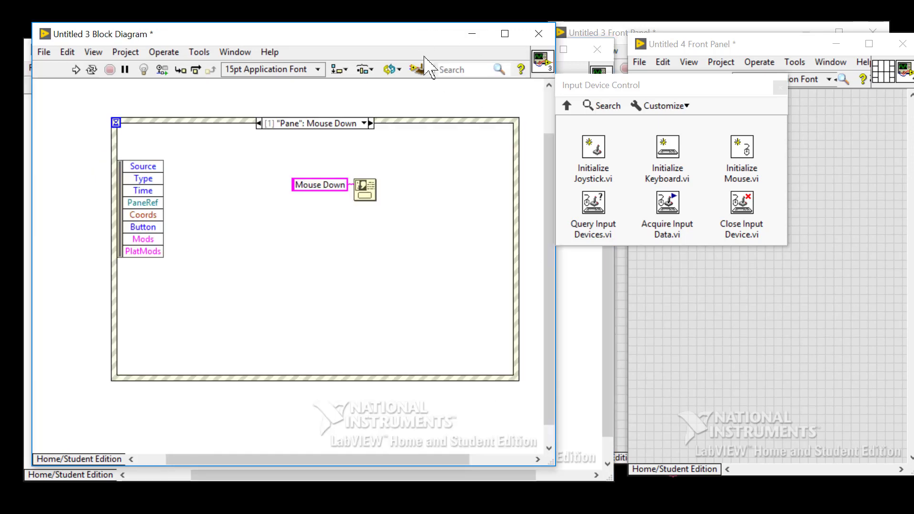
click(564, 301)
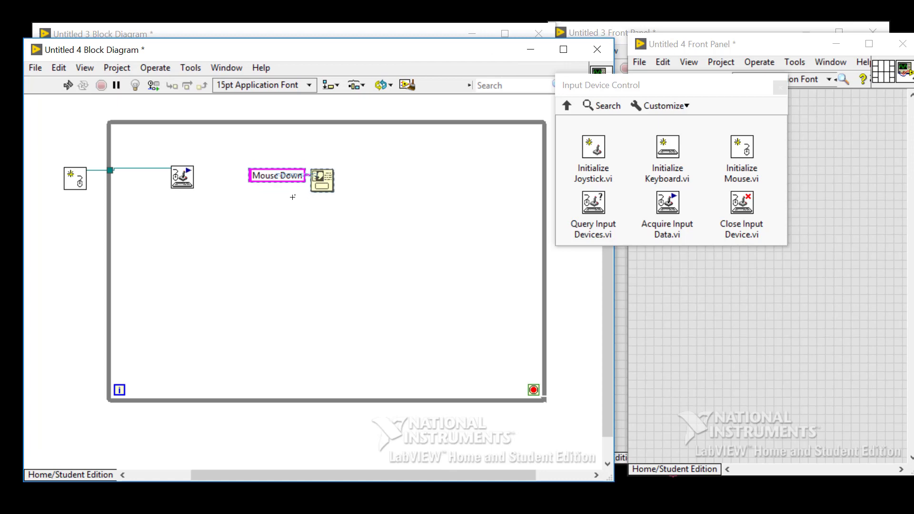
right_click(242, 183)
key(ctrl+v)
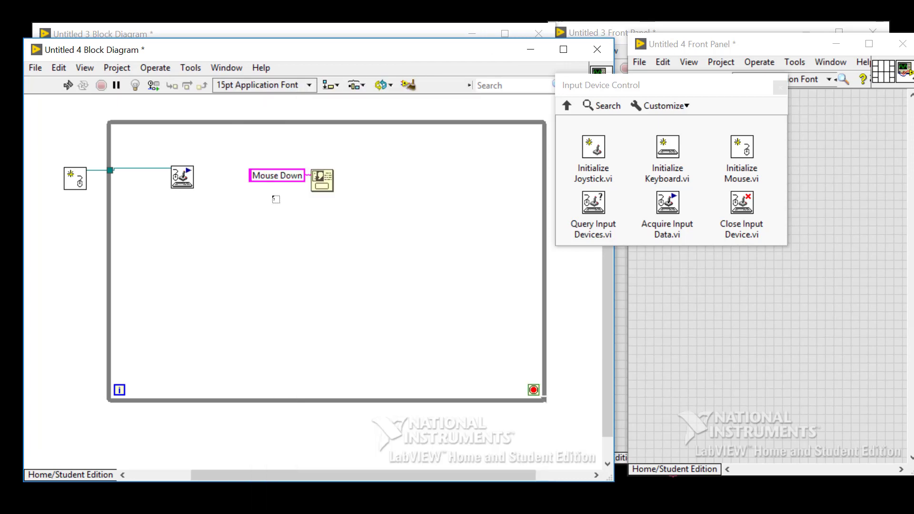
drag(239, 153, 408, 248)
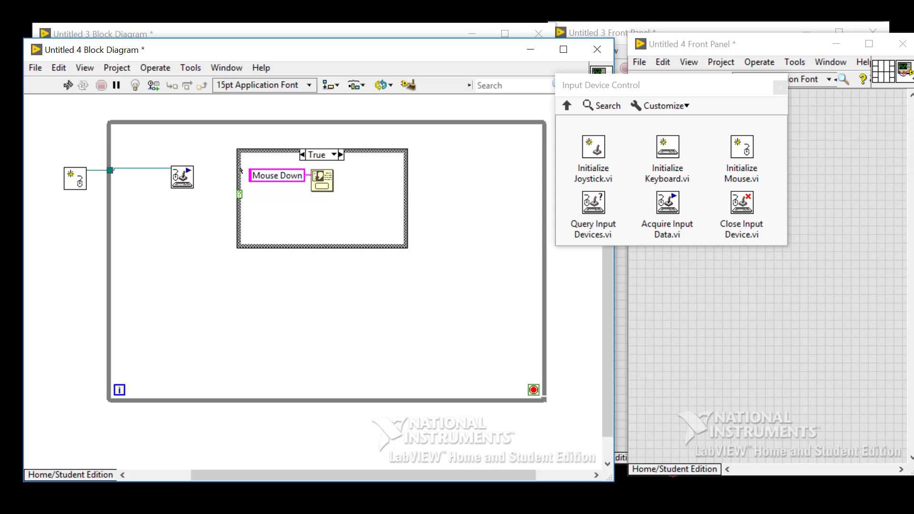
Step: Add an Unbundle By Name node fed by the acquired mouse data, exposing button 1
right_click(233, 181)
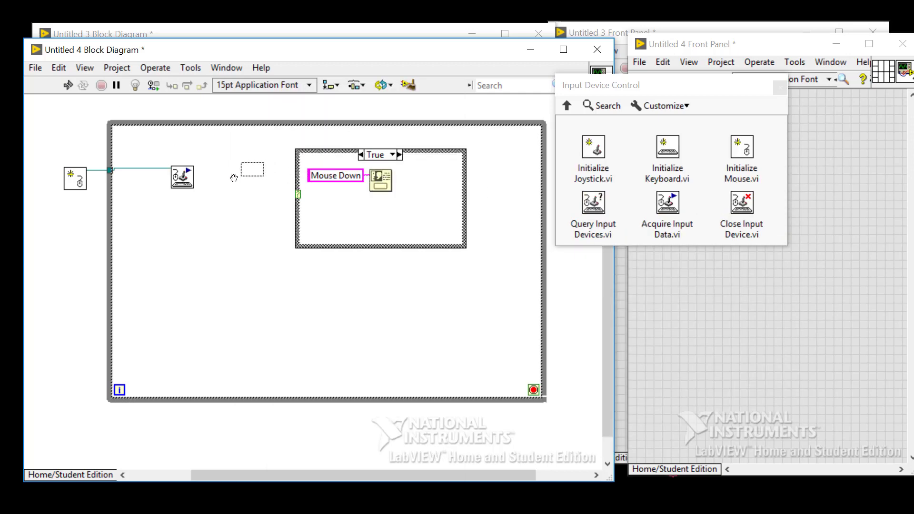
click(231, 183)
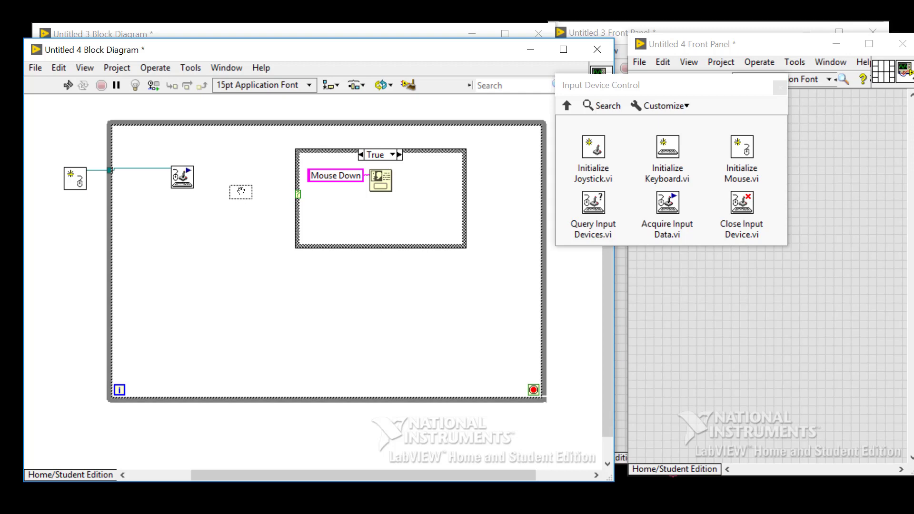
click(196, 174)
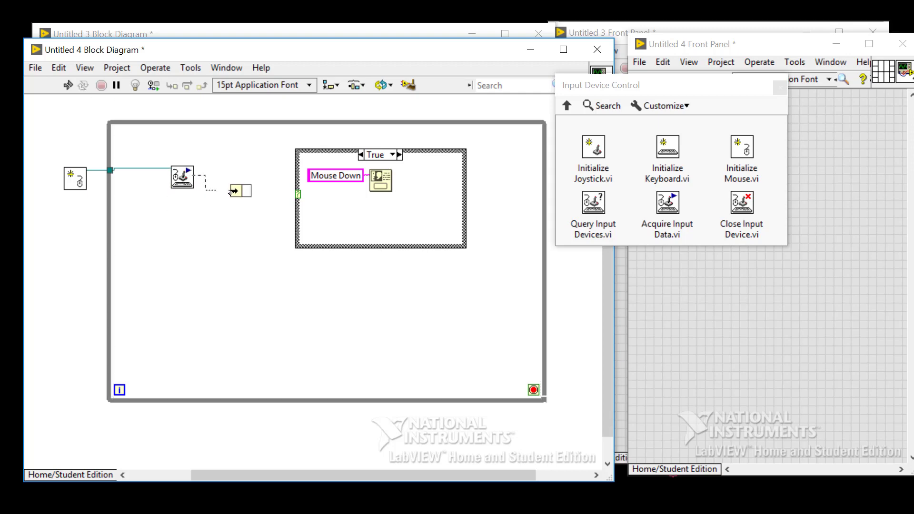
click(231, 191)
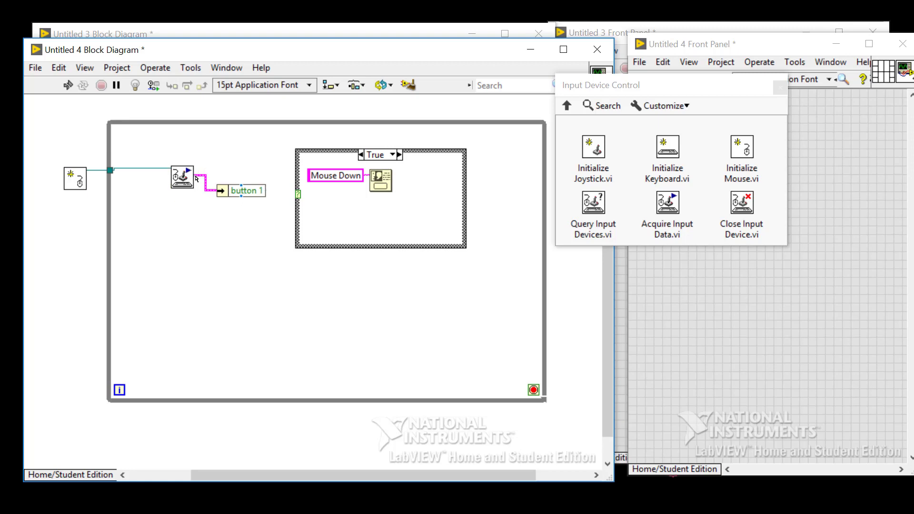
click(250, 195)
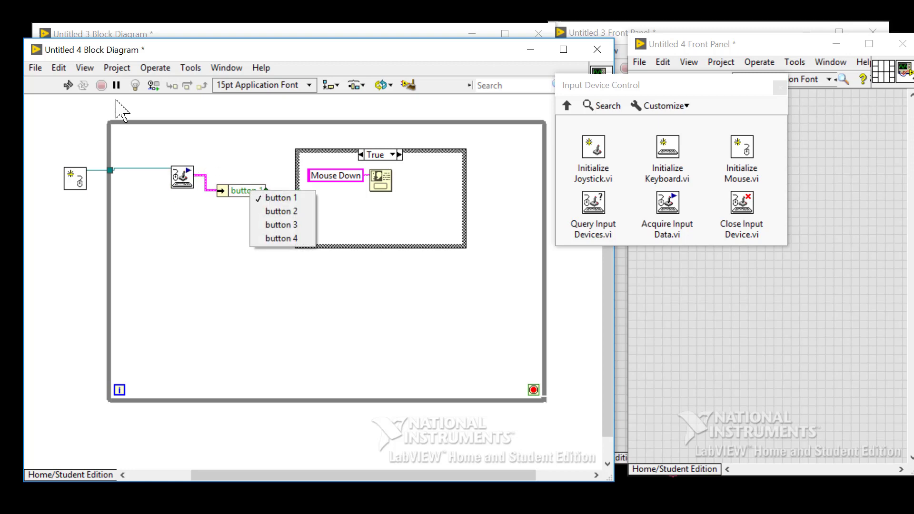
click(241, 219)
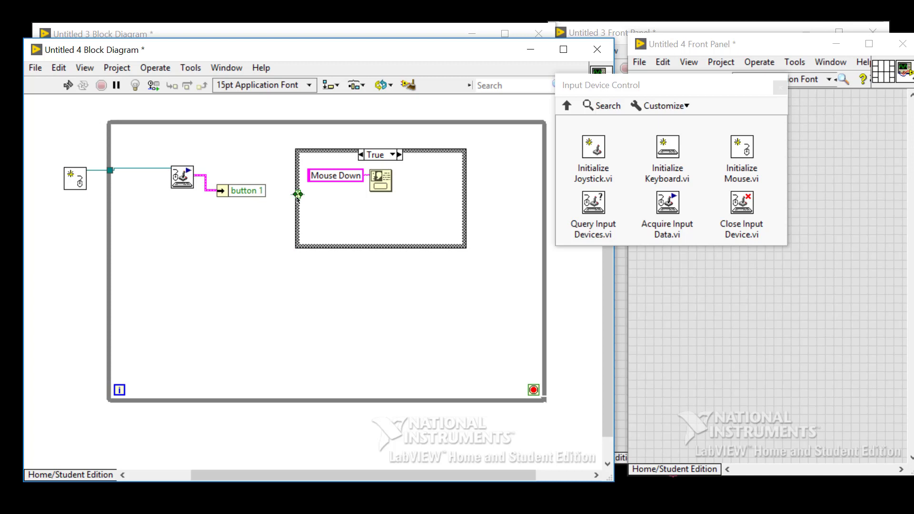
Step: Wire button 1 to both the case selector and the loop's stop terminal
drag(298, 194, 297, 194)
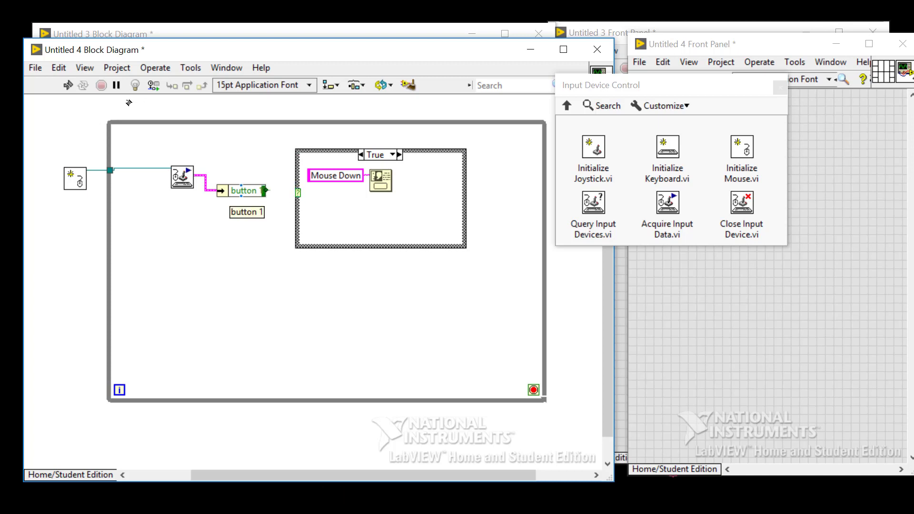
click(266, 191)
click(297, 193)
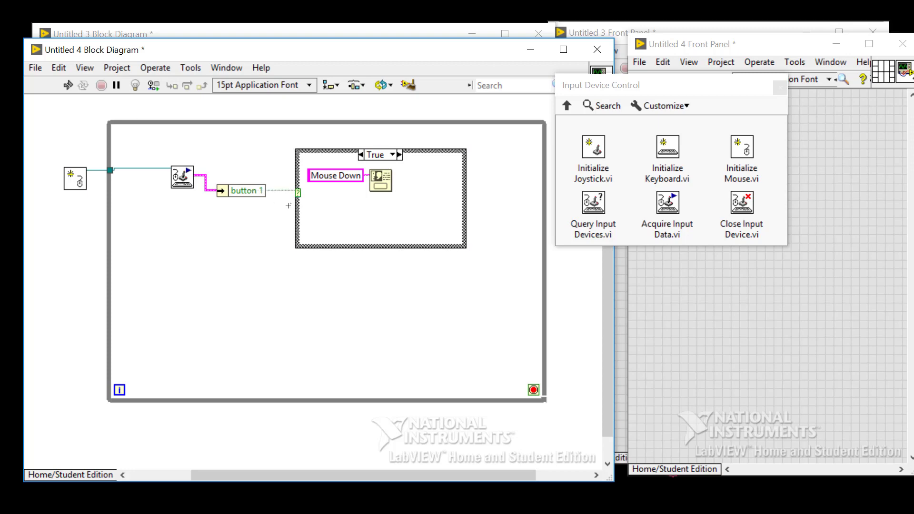
click(400, 154)
click(544, 389)
click(531, 389)
click(278, 190)
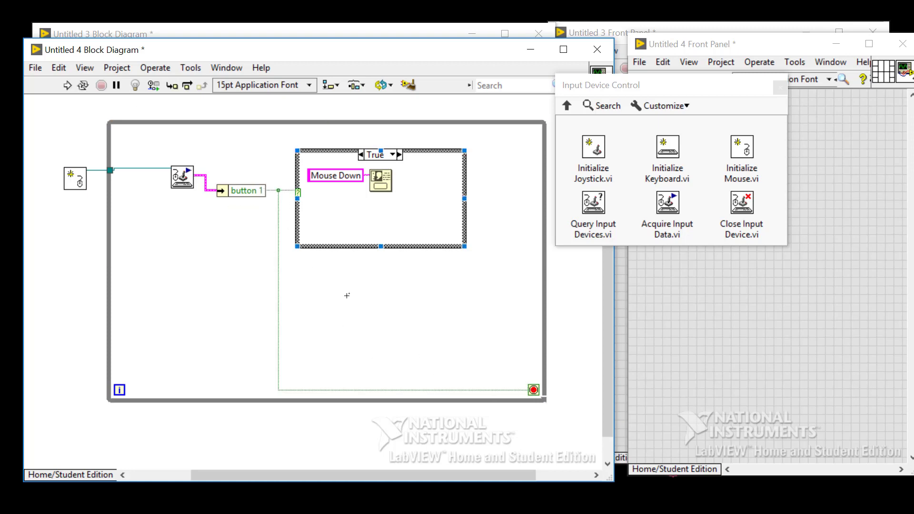
click(347, 295)
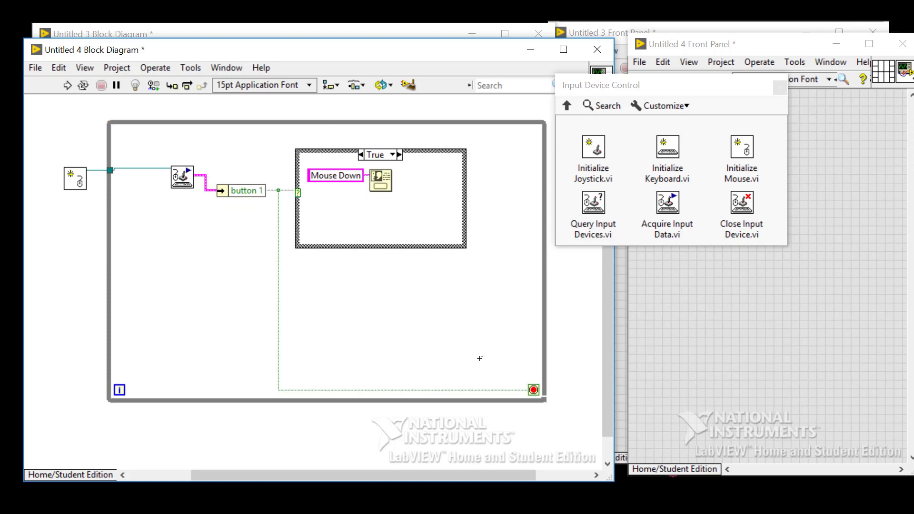
click(780, 88)
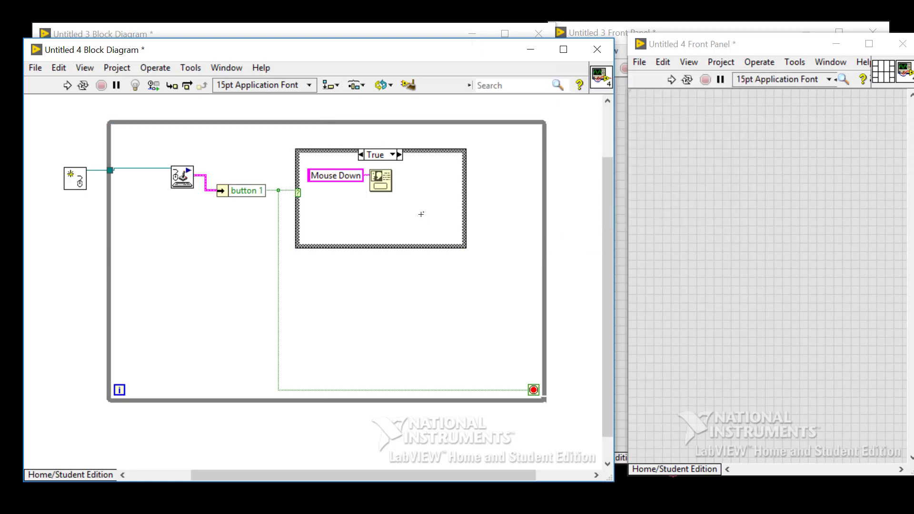
click(382, 247)
click(544, 214)
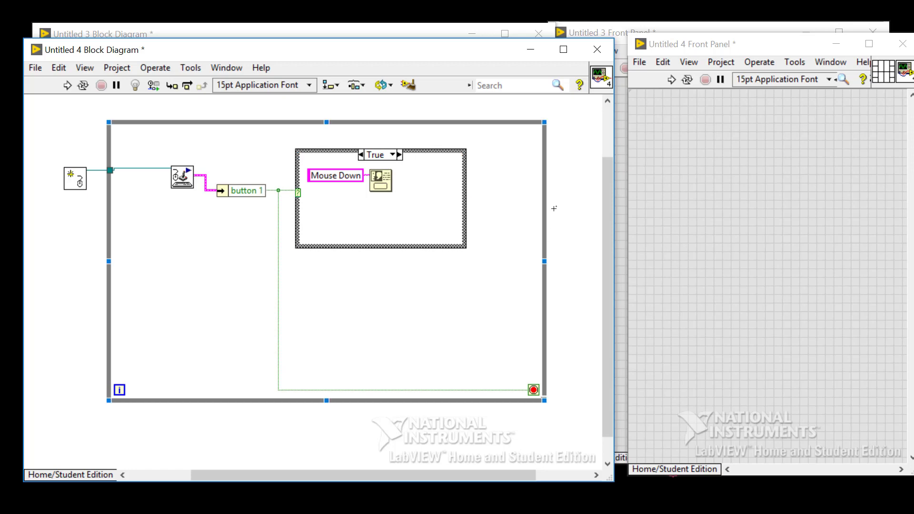
click(671, 79)
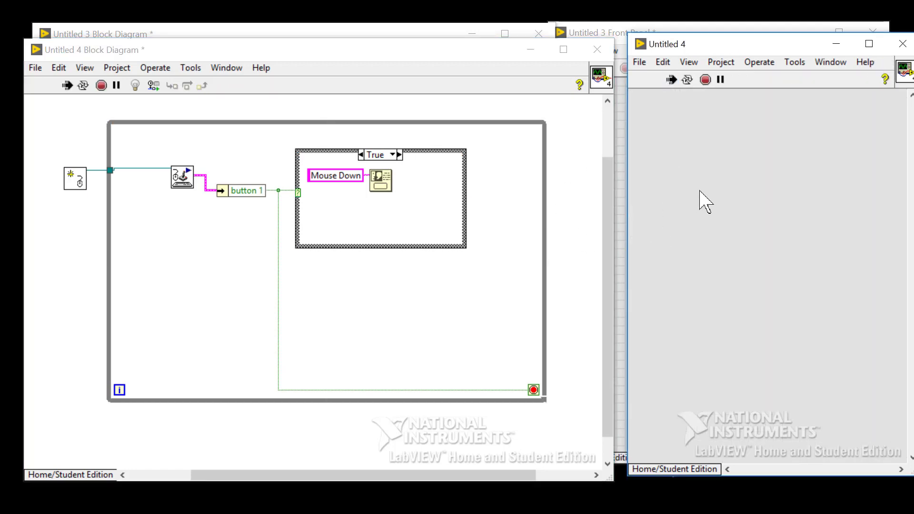
click(692, 198)
click(788, 284)
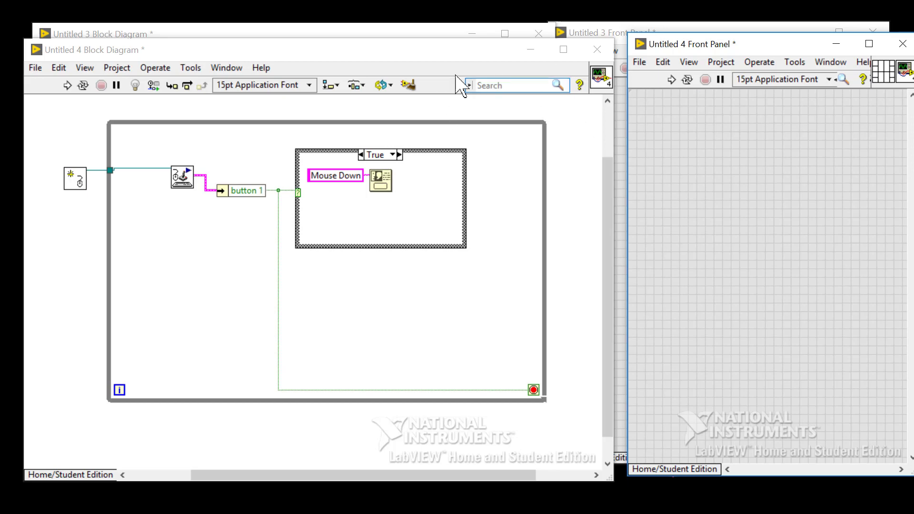
Step: Spread the Untitled 3 and Untitled 4 diagram windows apart and compare their structures
mouse_move(405, 47)
mouse_down()
mouse_move(761, 39)
mouse_move(769, 55)
mouse_up()
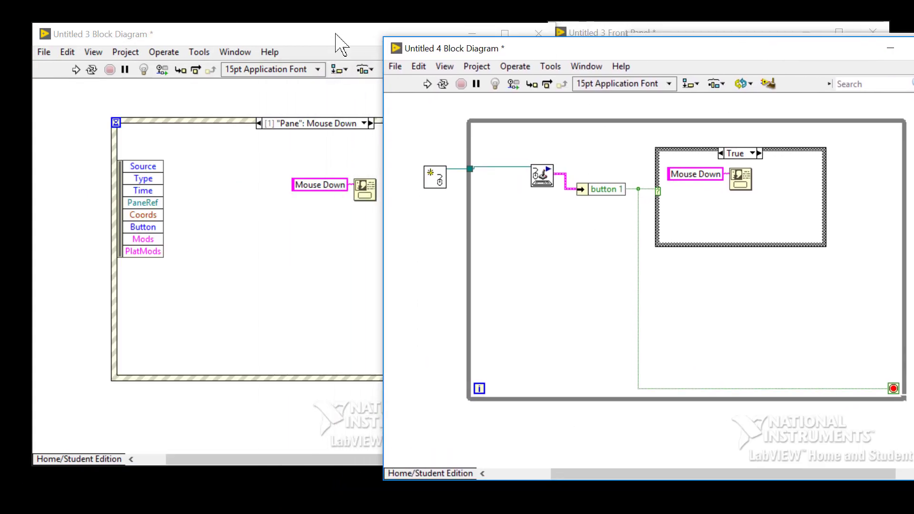
drag(282, 41, 243, 34)
click(521, 359)
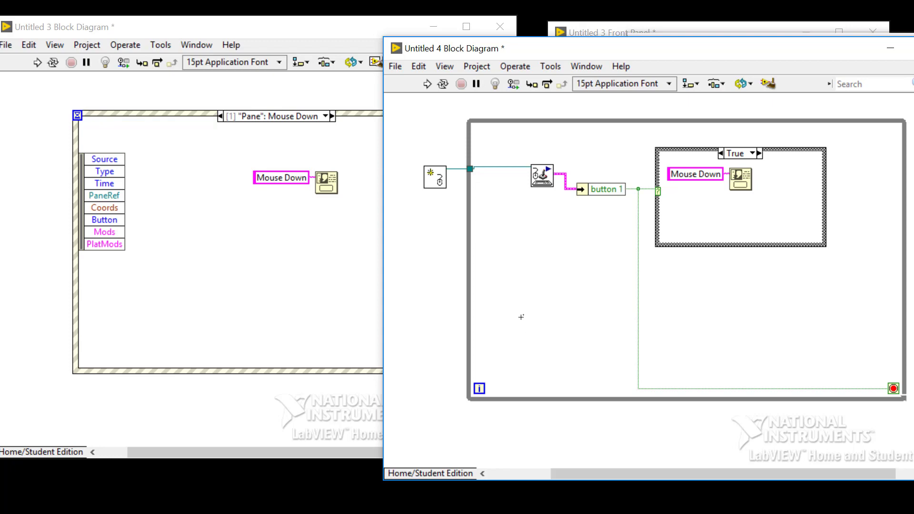
click(200, 114)
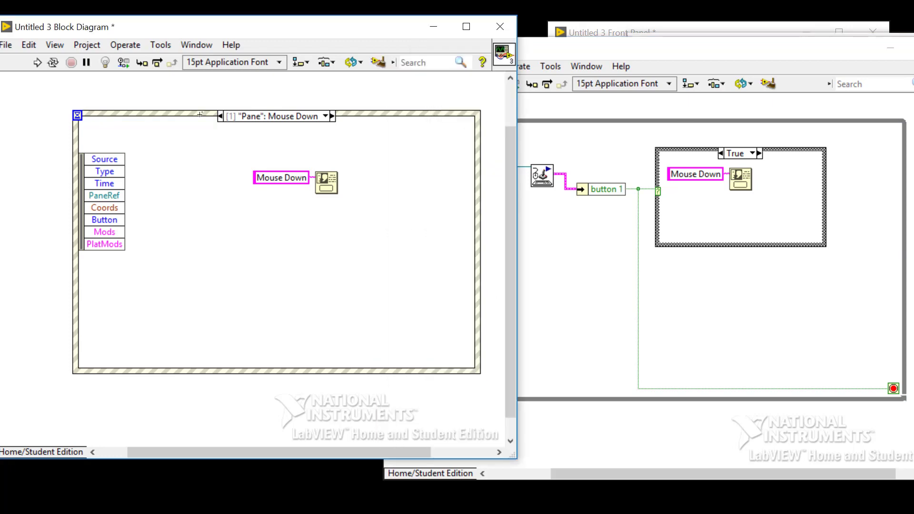
click(543, 238)
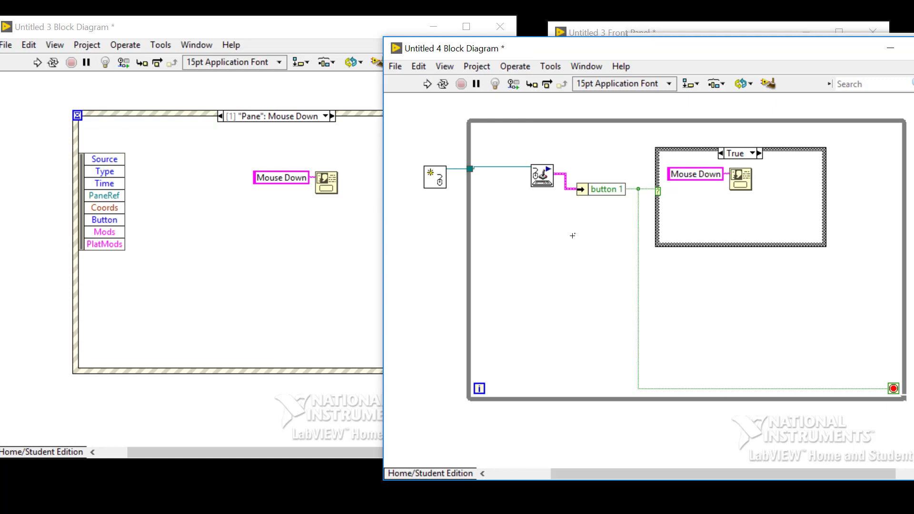
click(658, 209)
click(471, 147)
click(507, 152)
click(469, 187)
click(470, 189)
Step: Return to the Untitled 3 event-structure diagram and close Untitled 4's block diagram
click(313, 245)
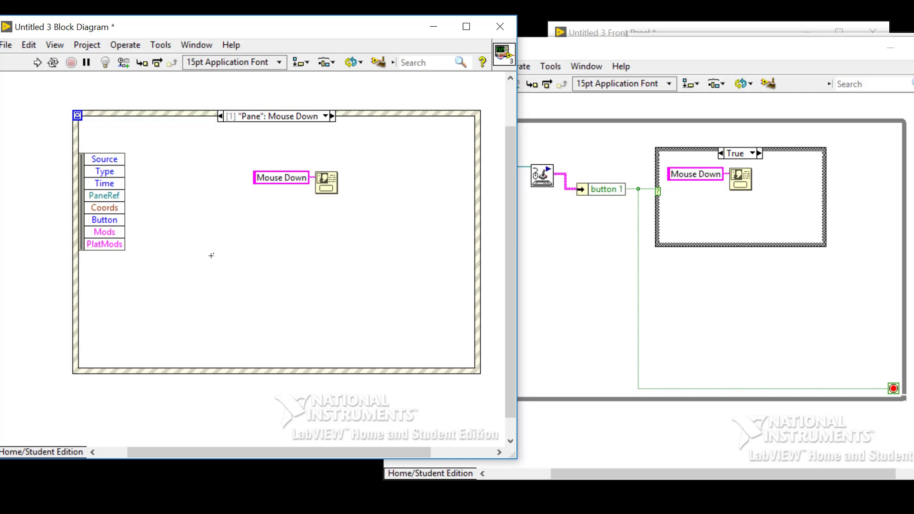
click(478, 252)
click(300, 142)
click(889, 47)
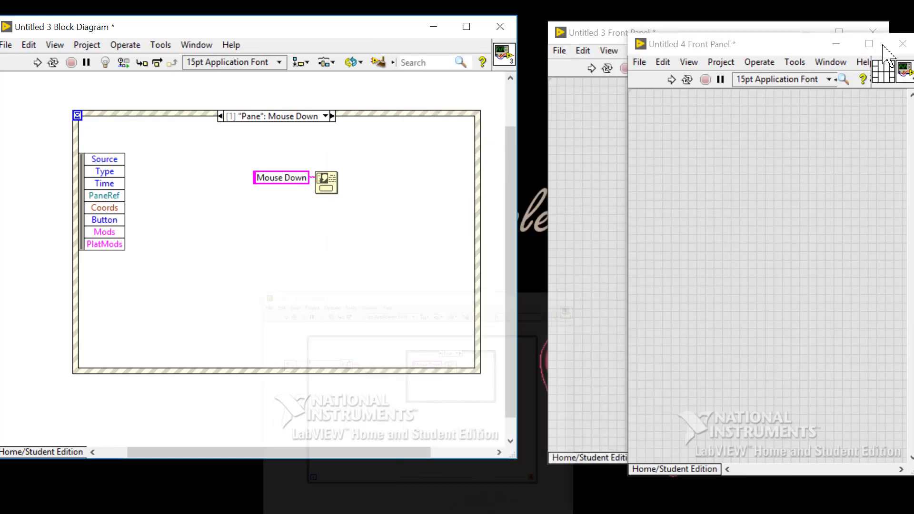
Step: Close the Untitled 4 front panel and shift the Untitled 3 diagram window slightly right
click(836, 43)
key(ctrl+a)
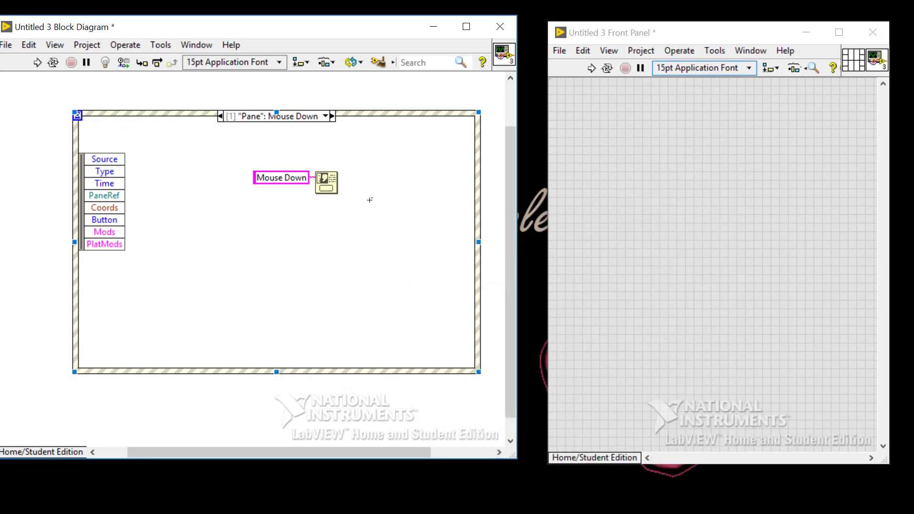
click(353, 218)
click(268, 112)
drag(251, 37, 270, 35)
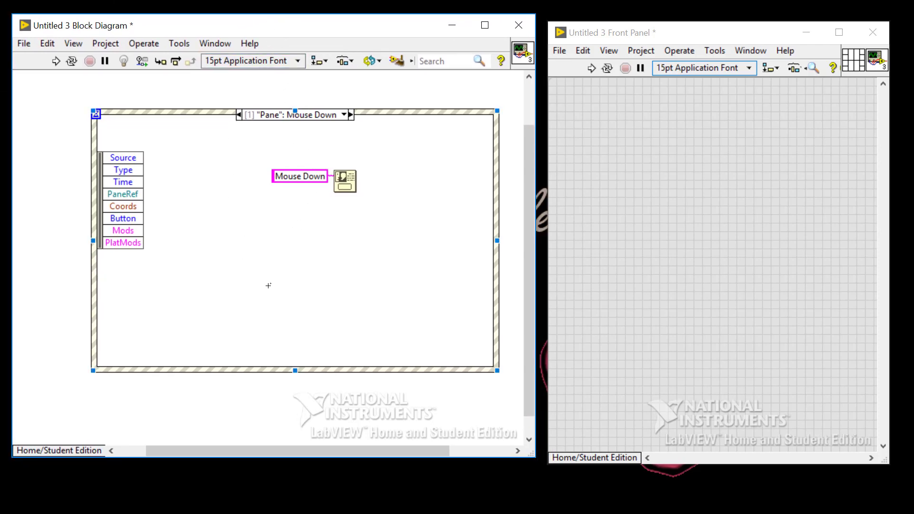
click(156, 217)
Step: Move the Mouse Down message lower and wrap it in a new case structure
drag(300, 176, 256, 176)
drag(376, 224, 278, 149)
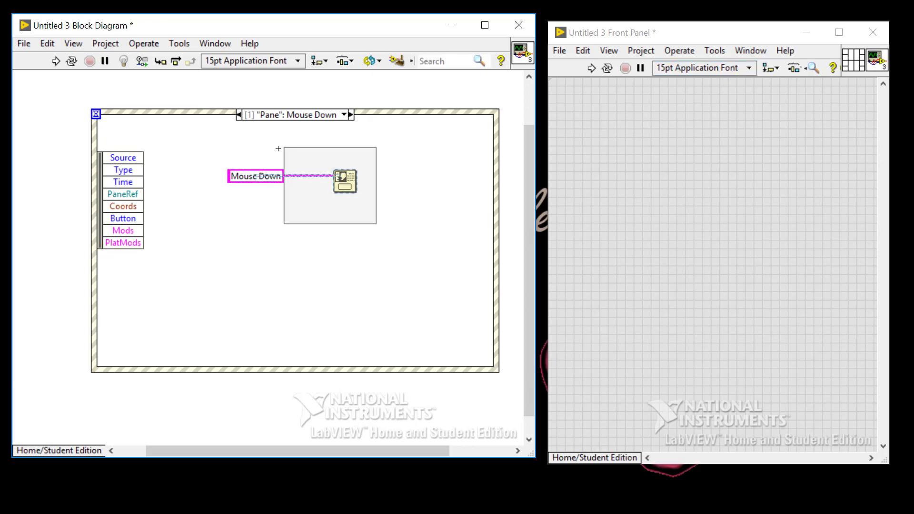
drag(251, 179, 250, 211)
right_click(78, 96)
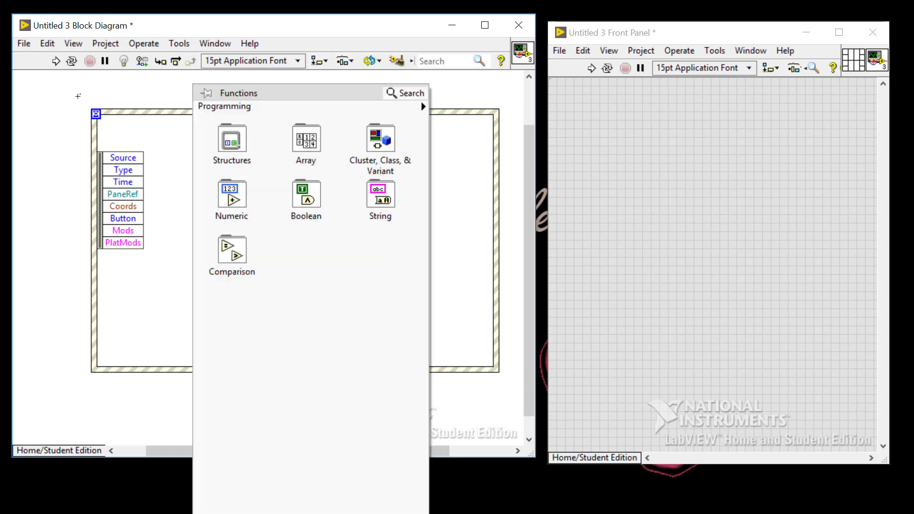
click(314, 255)
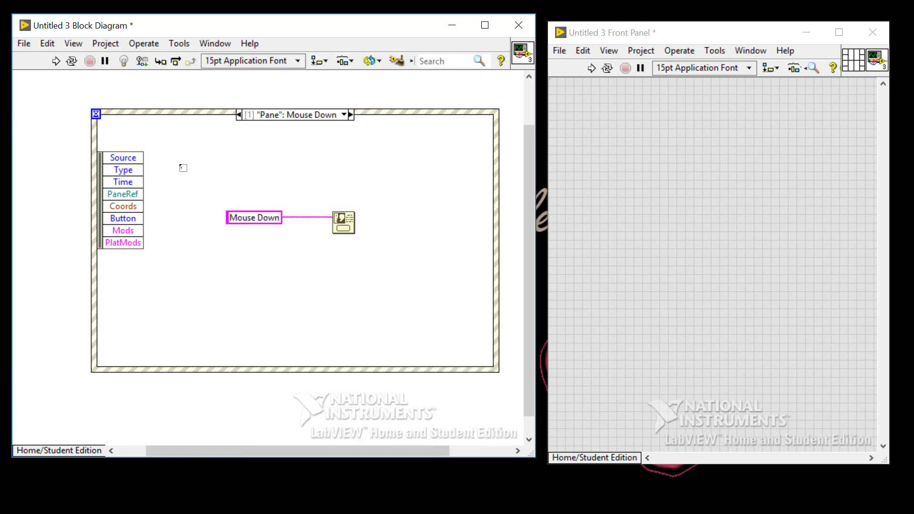
drag(183, 168, 319, 266)
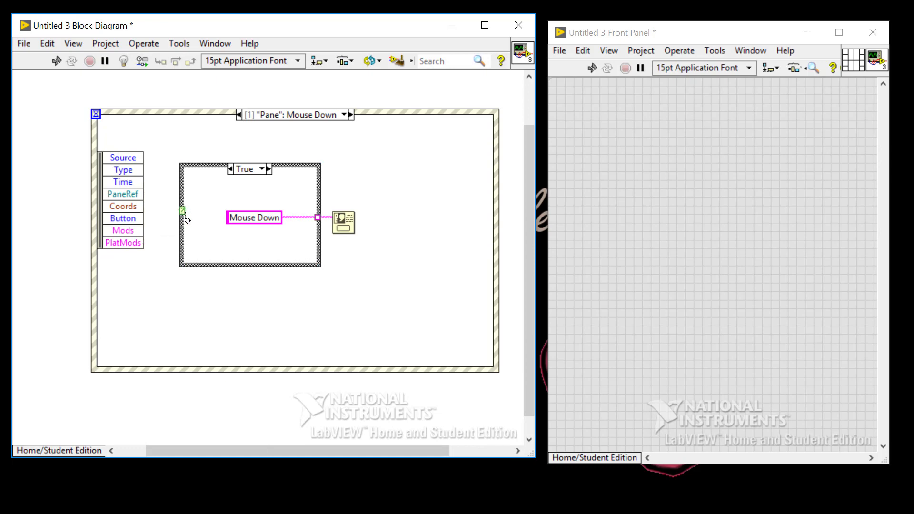
drag(183, 218, 181, 224)
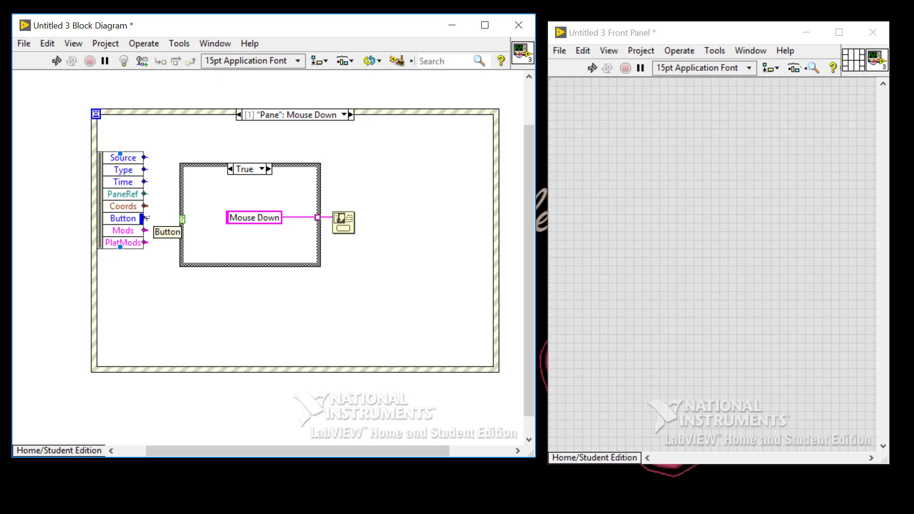
Step: Wire the Button event data to the new case structure's selector
click(145, 219)
click(182, 219)
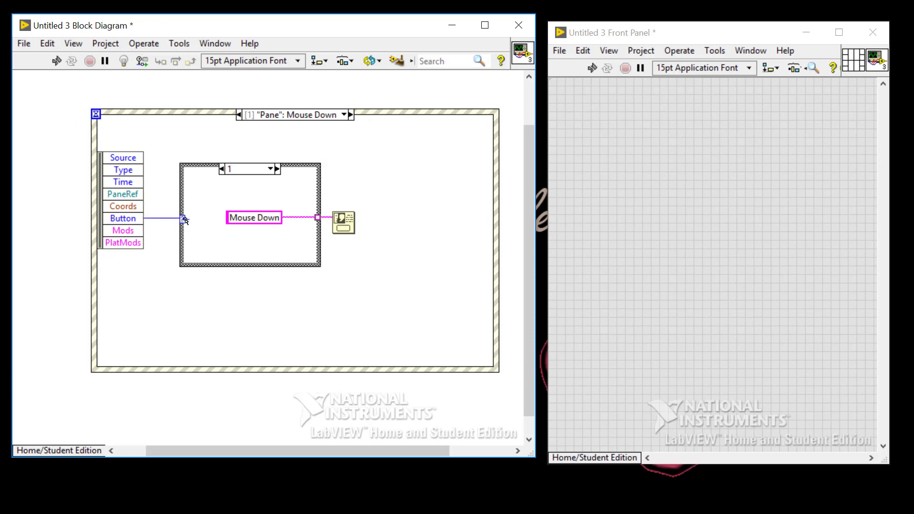
click(270, 169)
right_click(269, 177)
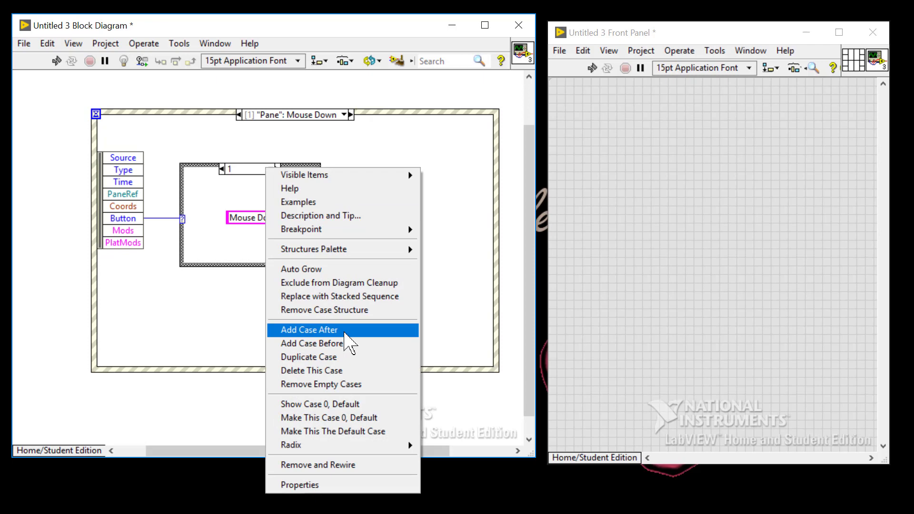
click(245, 288)
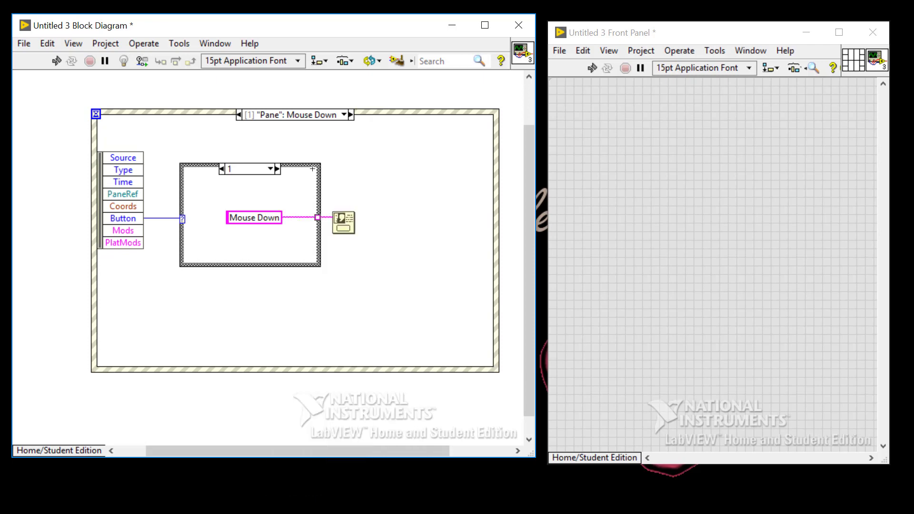
Step: Make case 1 show 'Left Mouse Down' and a duplicated case 2 show 'Right Mouse Down'
double_click(240, 218)
key(Left)
text(Left)
click(108, 119)
right_click(251, 165)
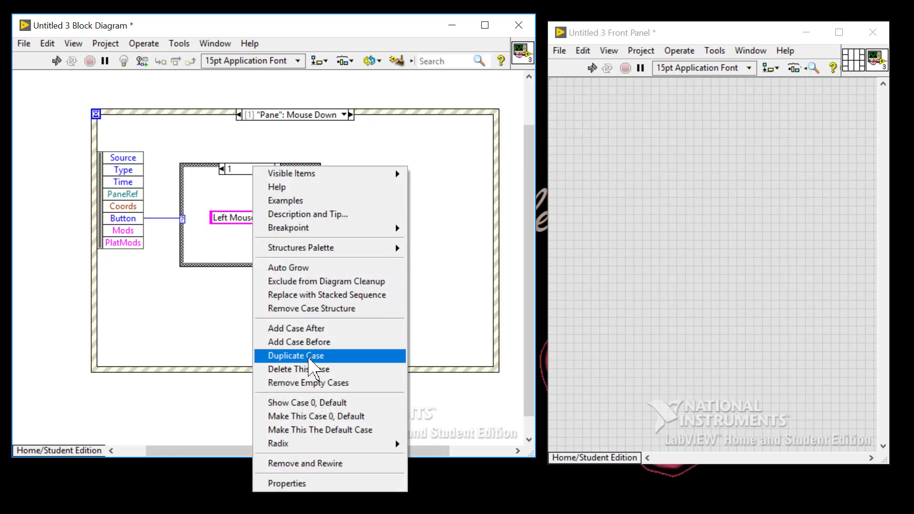
click(305, 356)
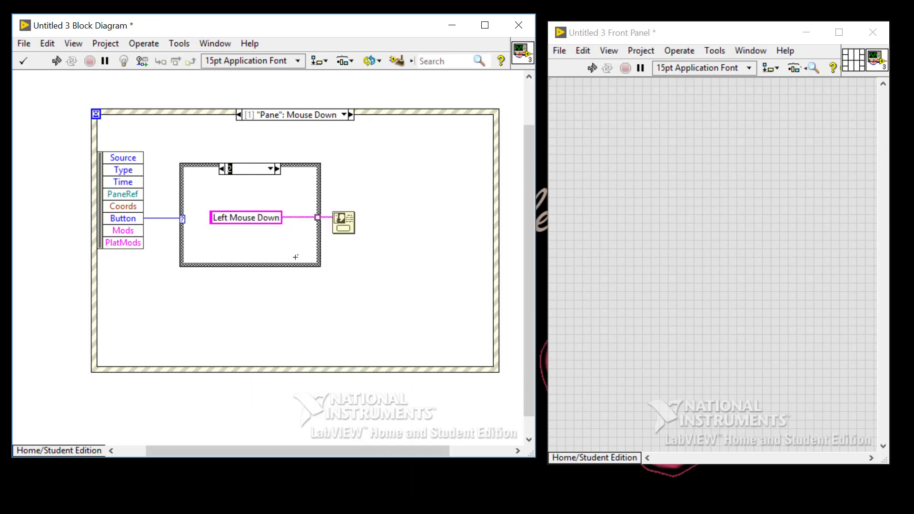
double_click(222, 217)
text(Right)
click(113, 98)
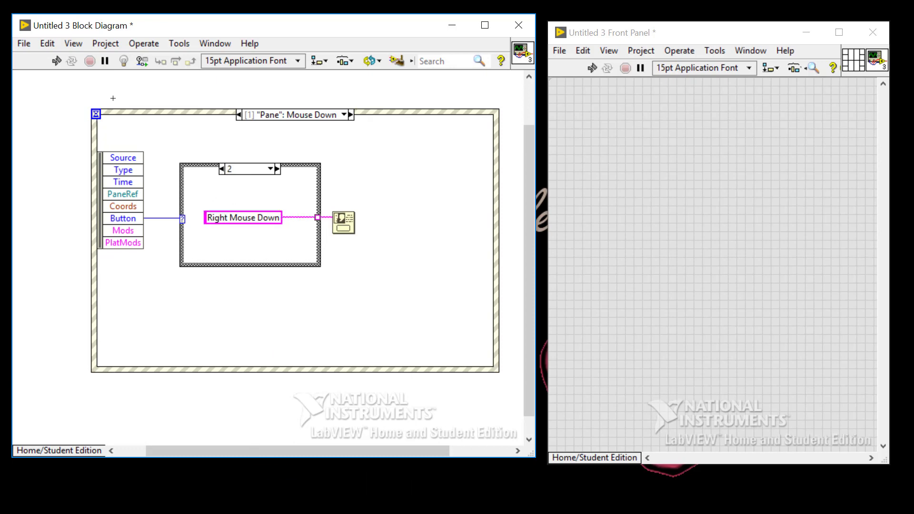
Step: Give the 0, Default case a string constant reading 'Unknown'
click(270, 168)
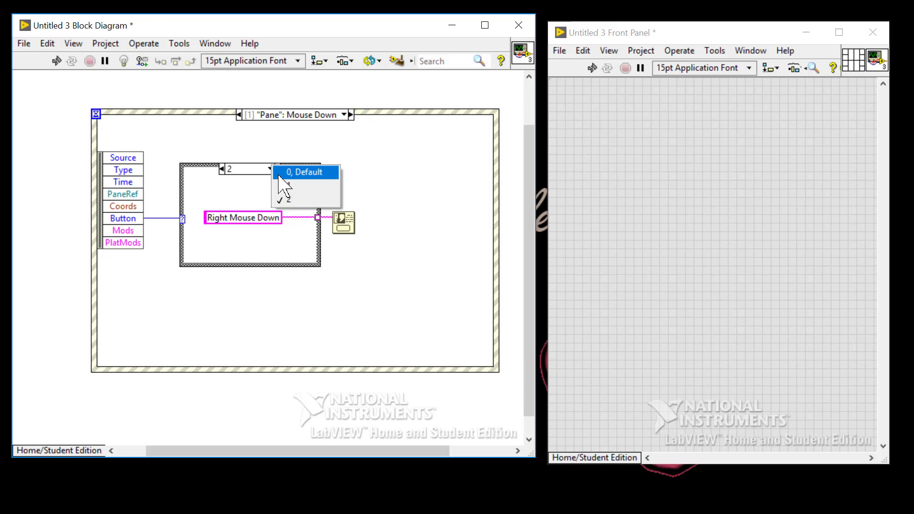
right_click(317, 218)
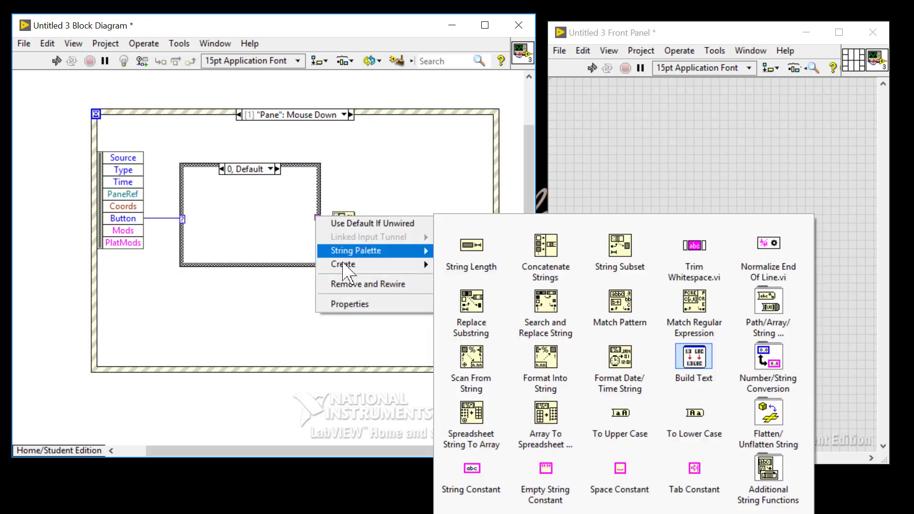
click(472, 265)
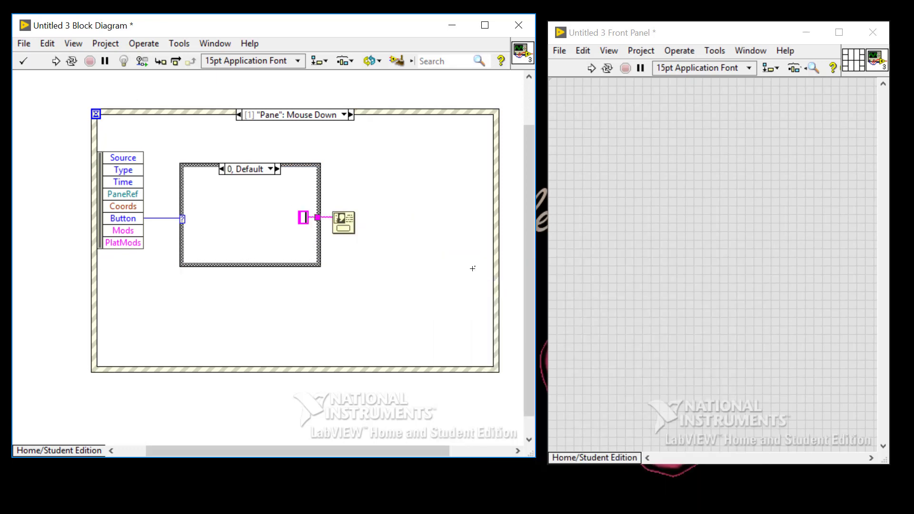
text(Unknown)
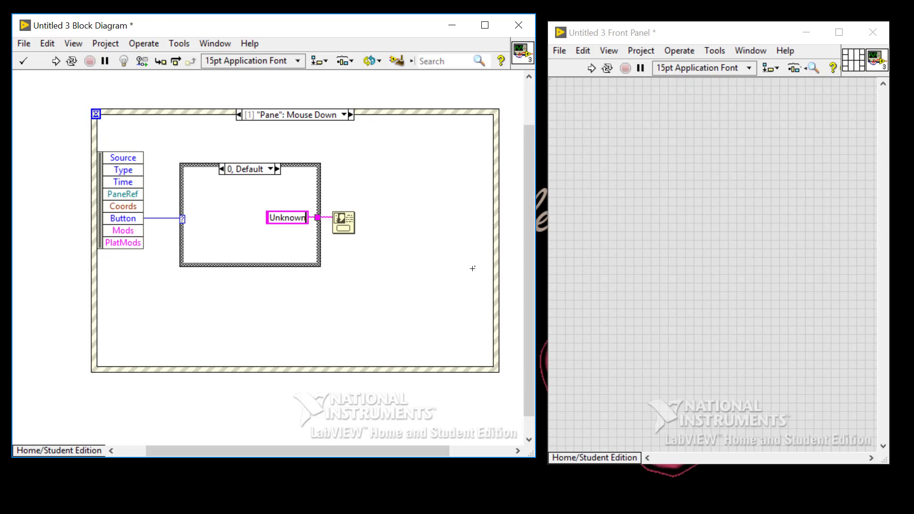
Step: Run the VI, confirming left and right clicks show Left/Right Mouse Down, then view the Timeout case
key(ctrl+e)
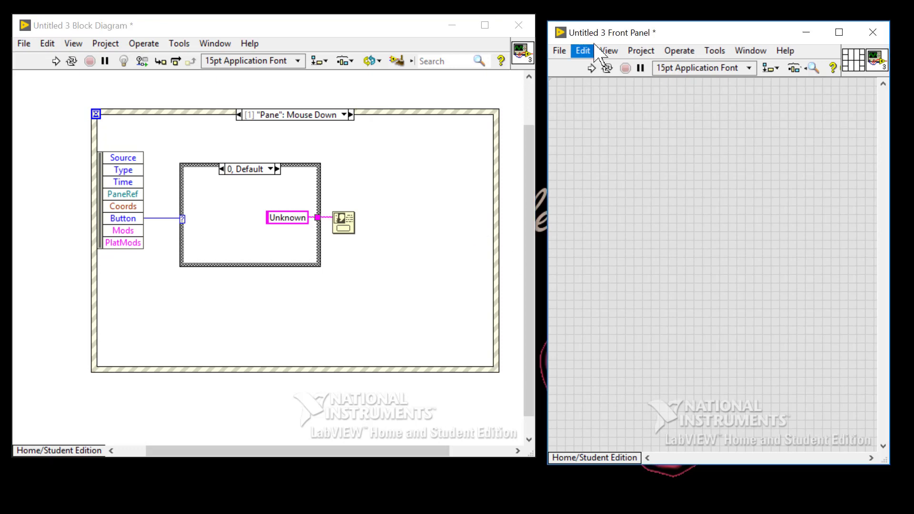
click(591, 69)
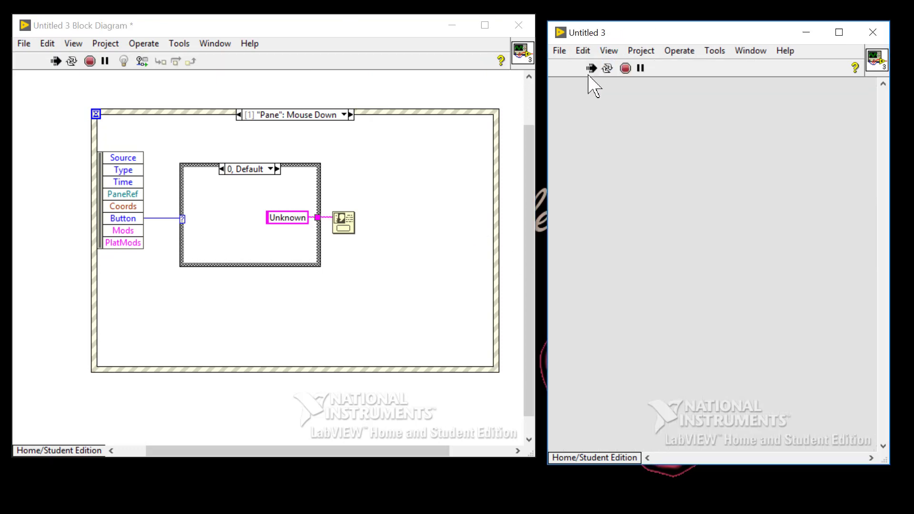
click(677, 190)
click(723, 275)
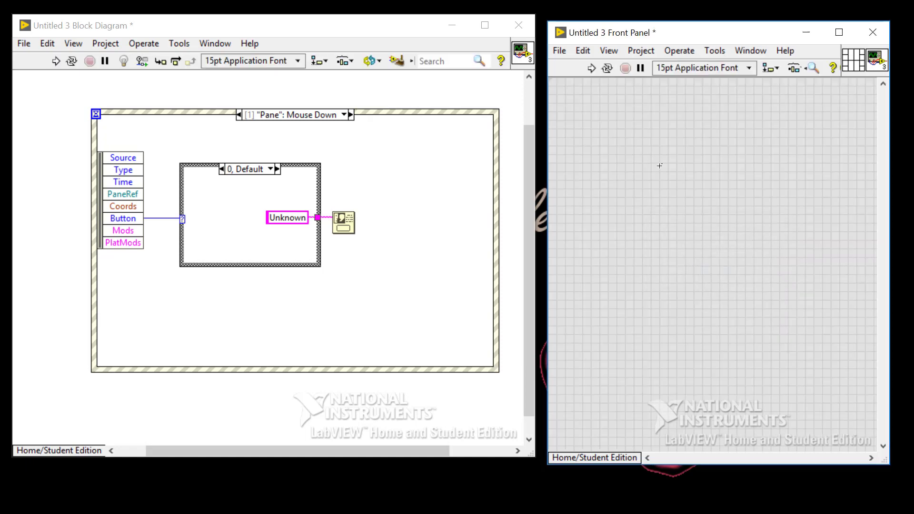
click(592, 68)
right_click(657, 201)
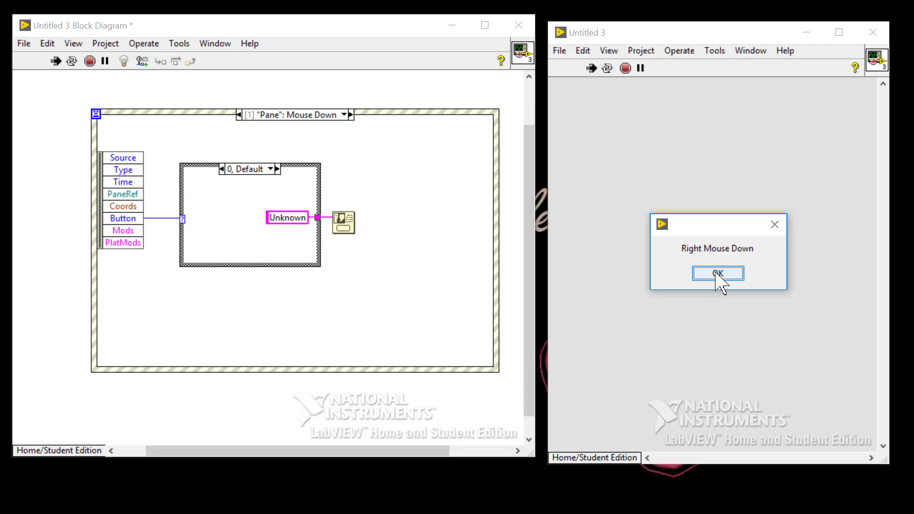
click(714, 272)
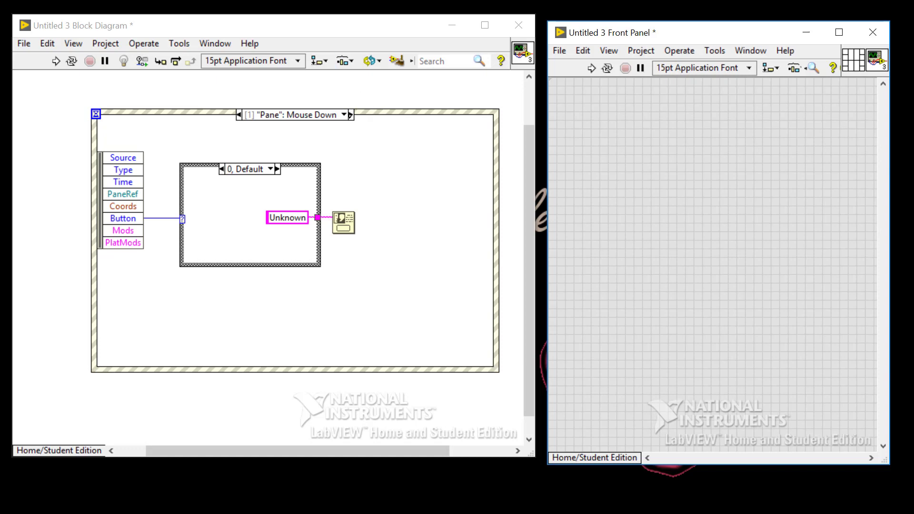
click(349, 115)
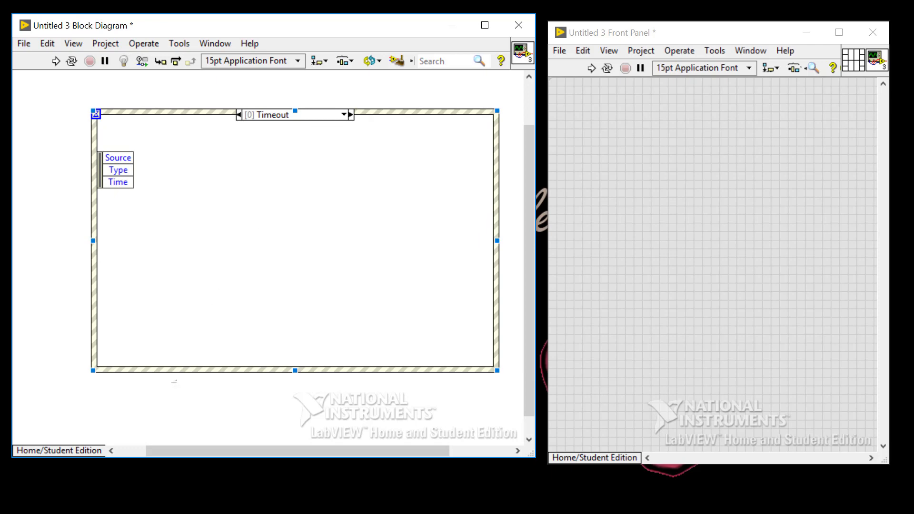
Step: Wire a 5000 ms constant to the event structure's timeout terminal
click(254, 201)
click(93, 121)
click(85, 110)
click(93, 112)
right_click(95, 114)
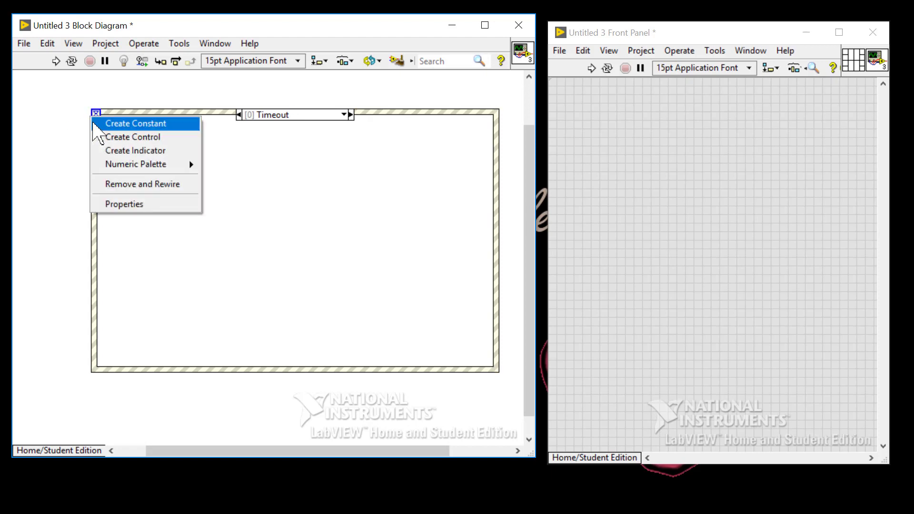
click(136, 124)
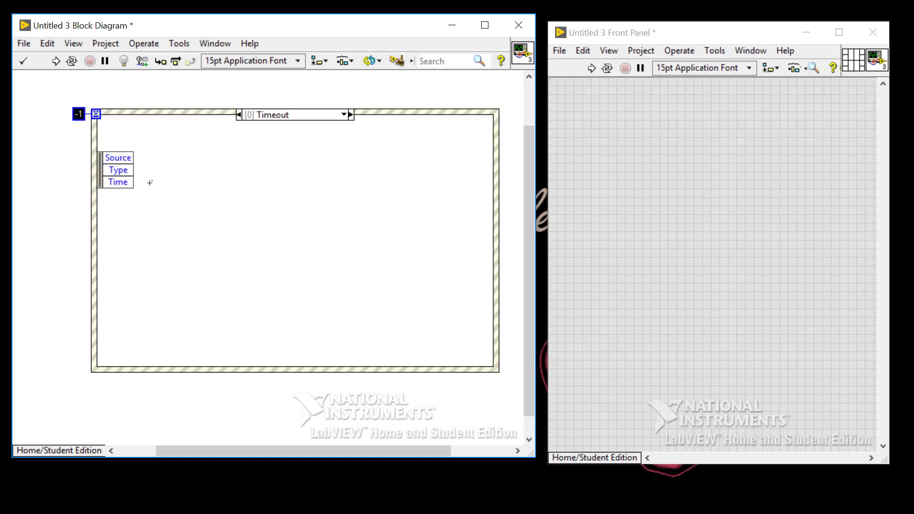
text(5000)
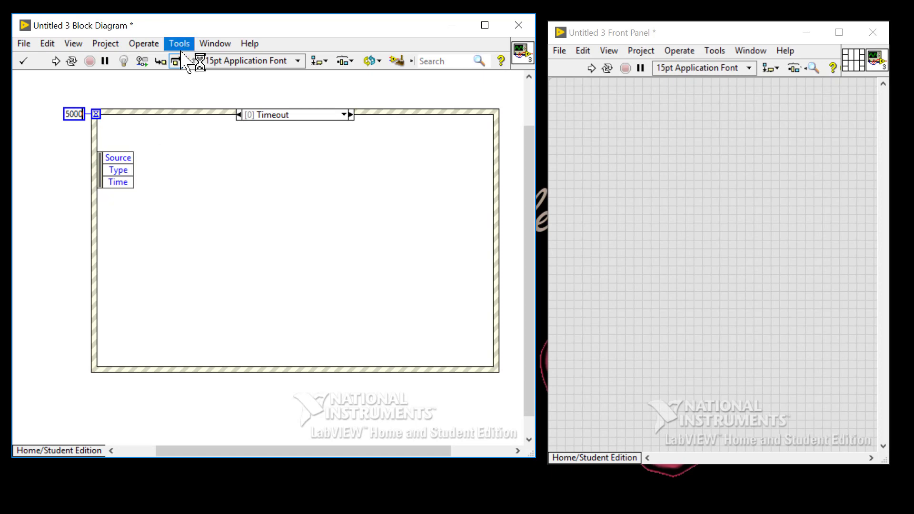
click(180, 170)
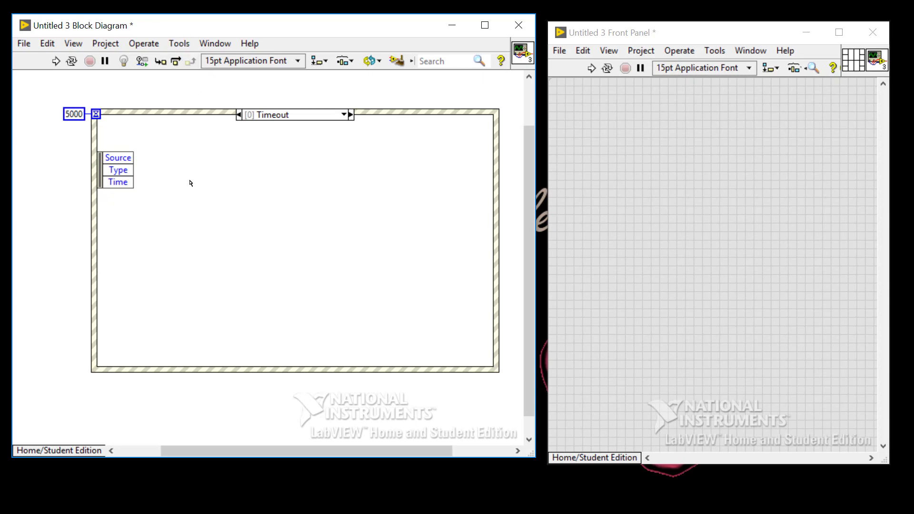
Step: Put a one-button dialog in the Timeout case with a 'Timeout' string message
click(351, 114)
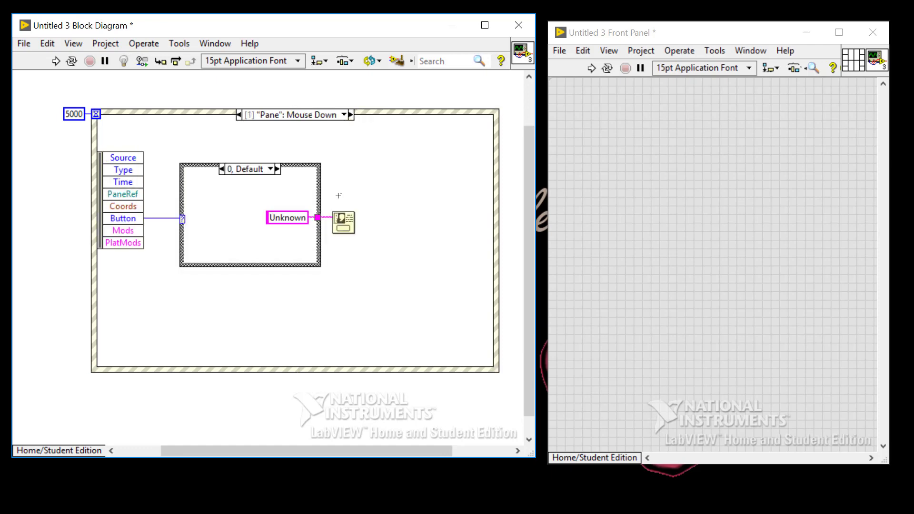
drag(253, 197, 359, 237)
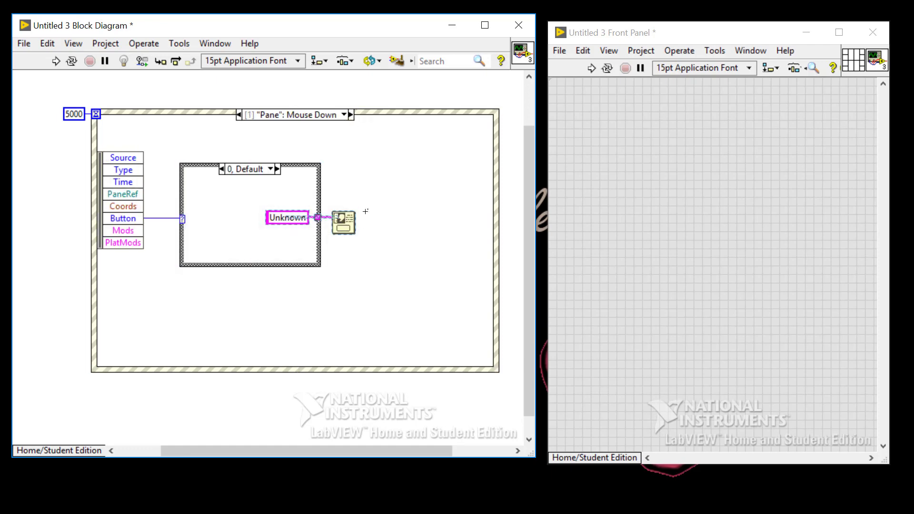
click(177, 124)
click(343, 222)
key(ctrl+x)
click(351, 115)
key(ctrl+v)
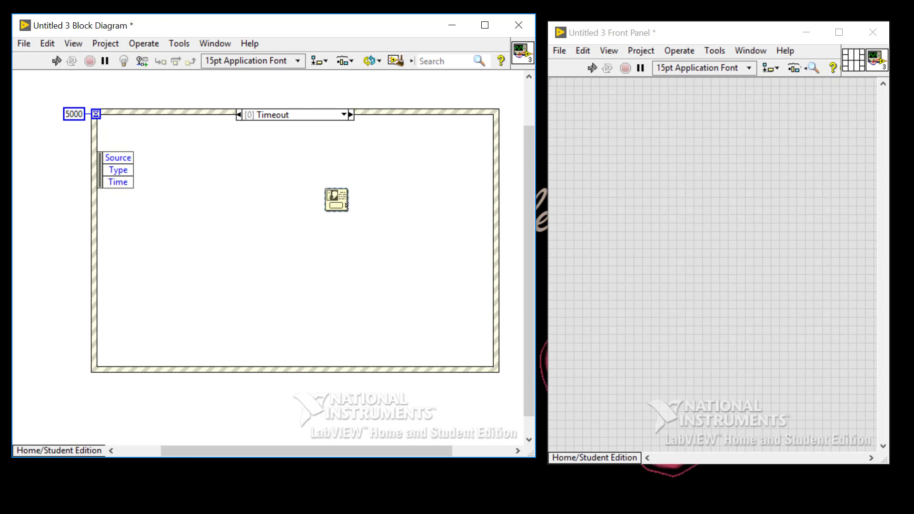
right_click(334, 200)
mouse_move(355, 301)
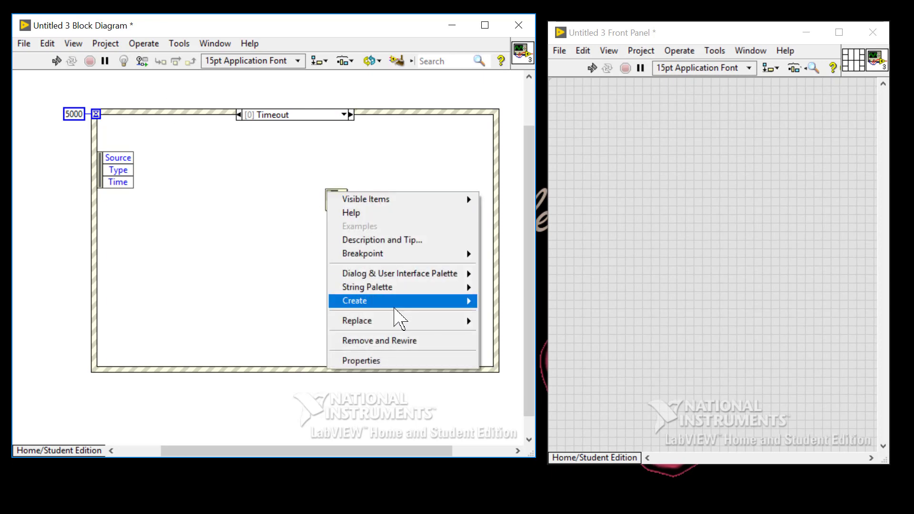
click(509, 300)
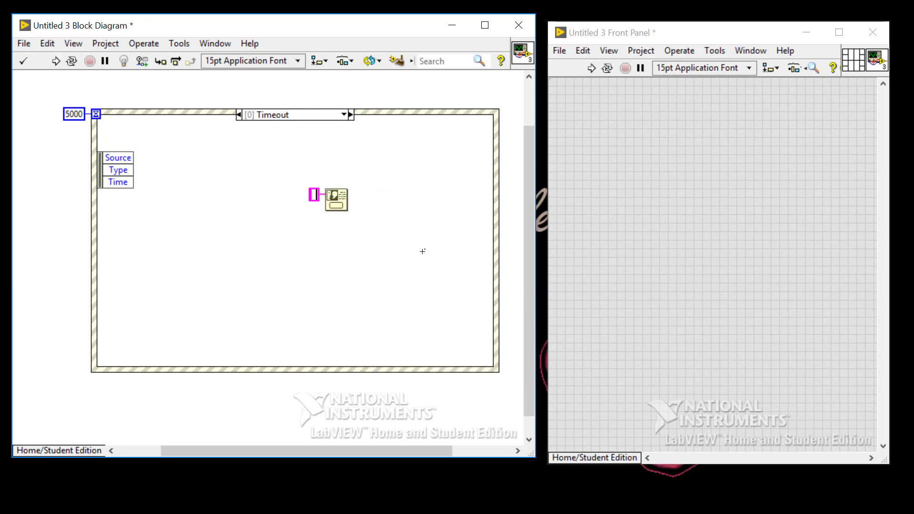
text(Timeout)
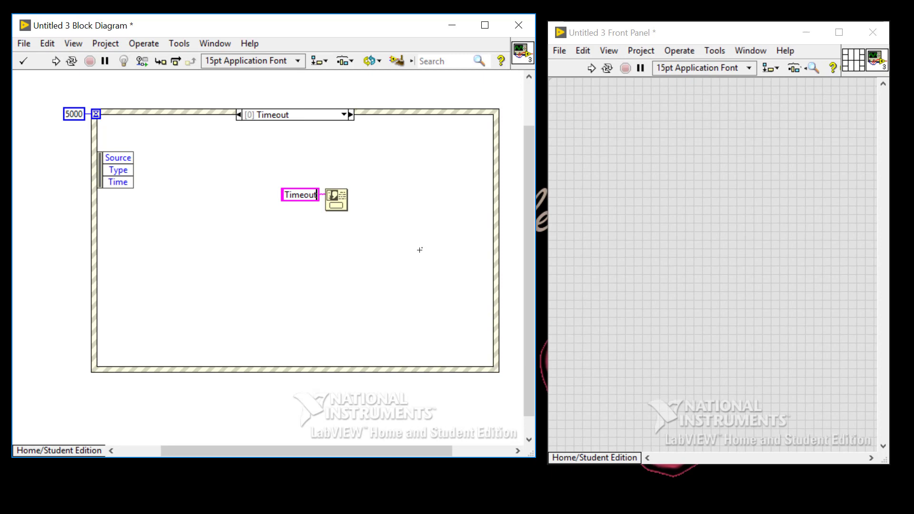
click(678, 171)
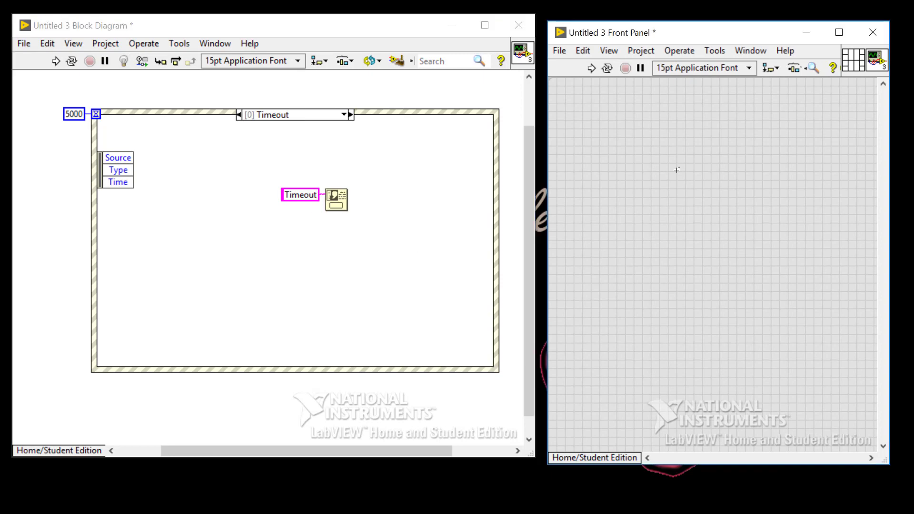
click(592, 68)
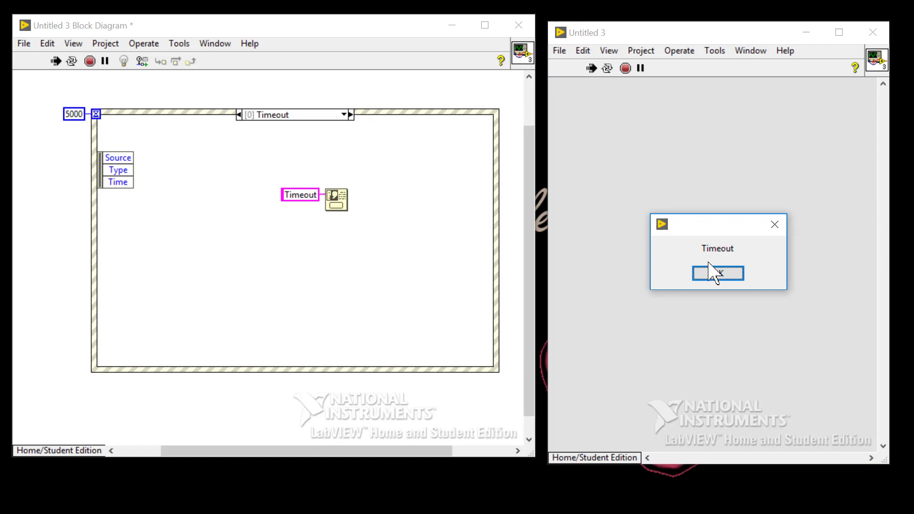
click(715, 270)
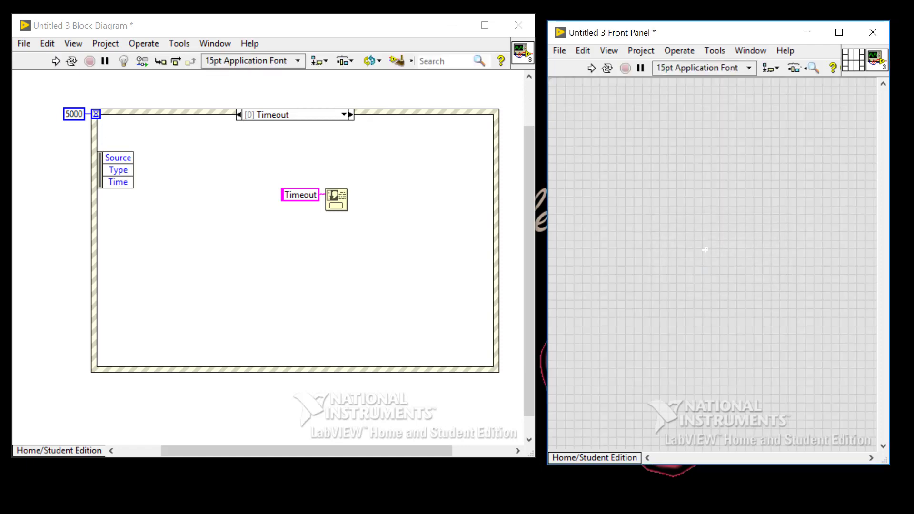
click(590, 68)
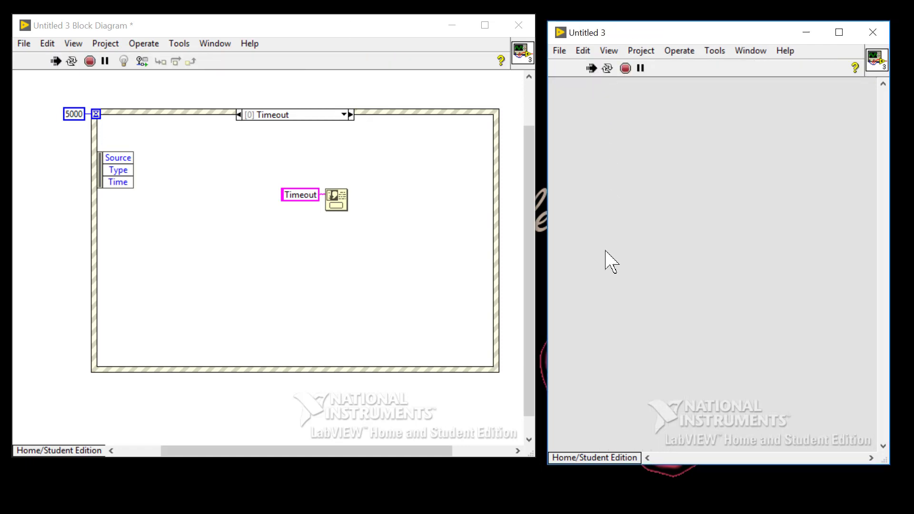
click(682, 180)
click(738, 278)
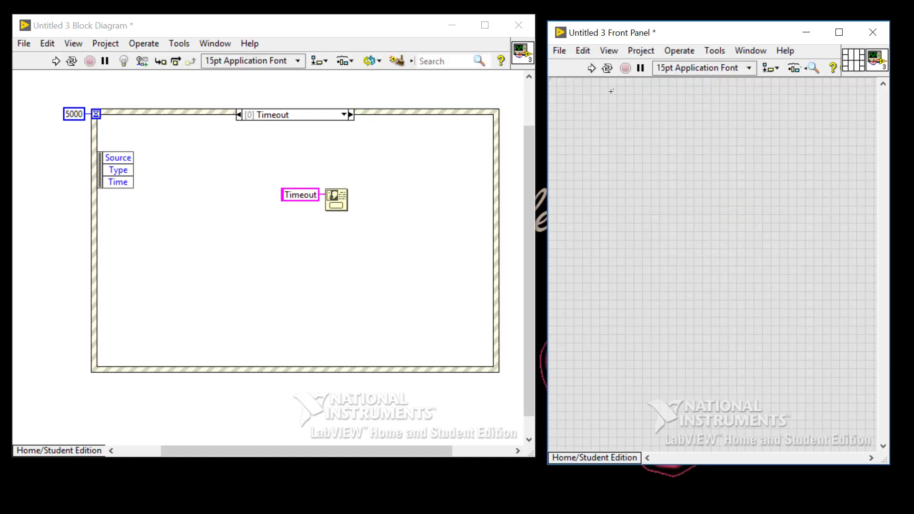
click(590, 68)
right_click(682, 196)
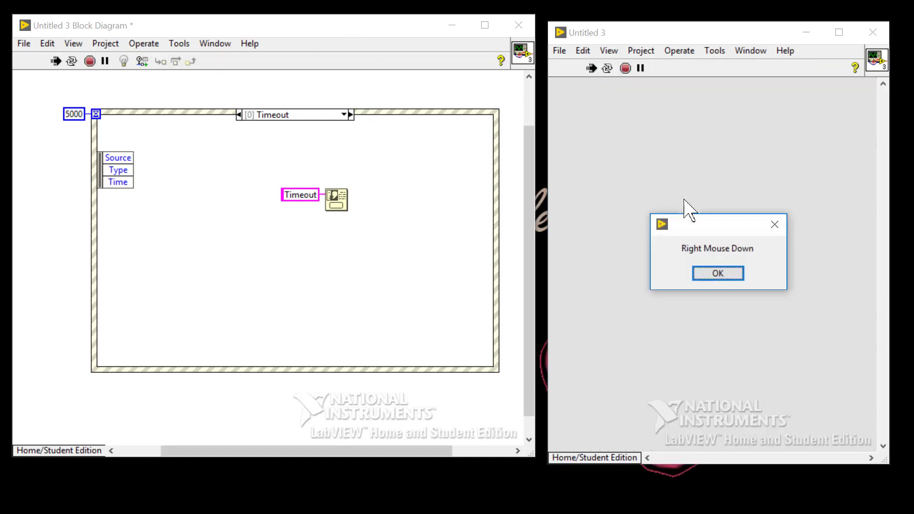
click(720, 278)
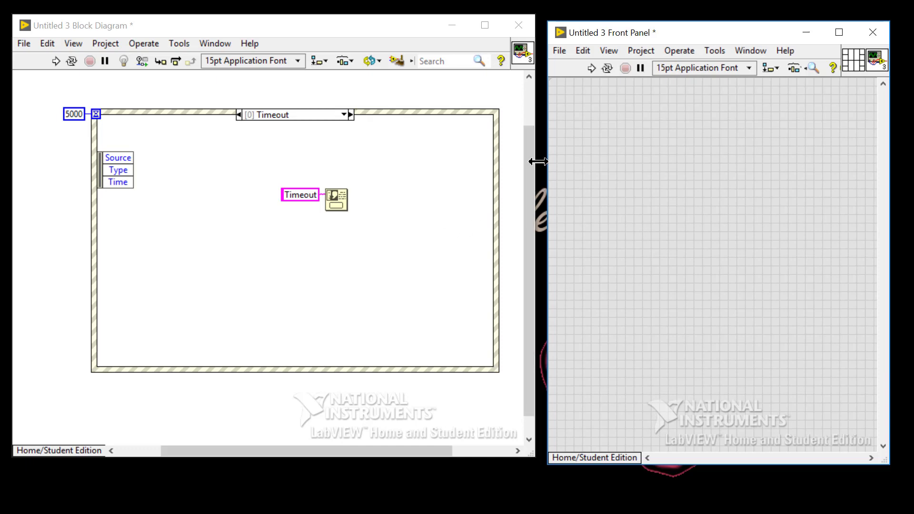
Step: Widen the Untitled 3 block diagram window and minimize its front panel
drag(535, 170, 661, 177)
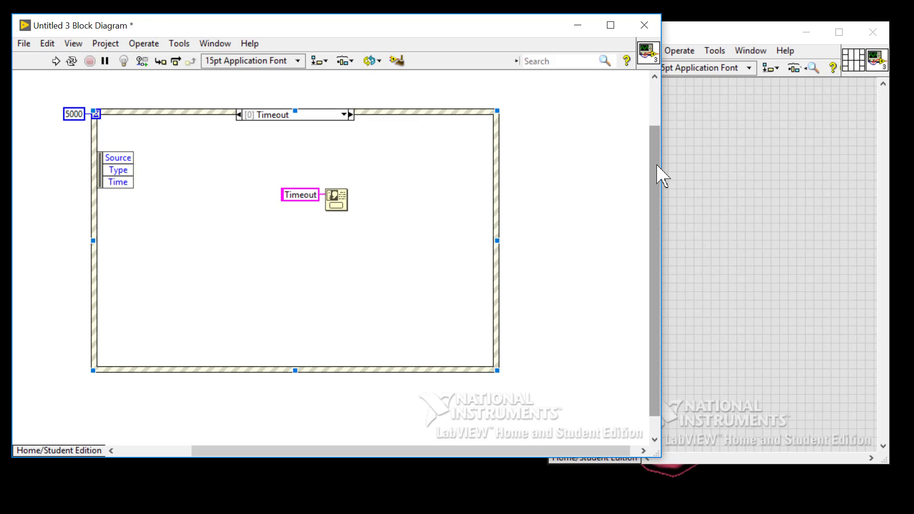
click(675, 157)
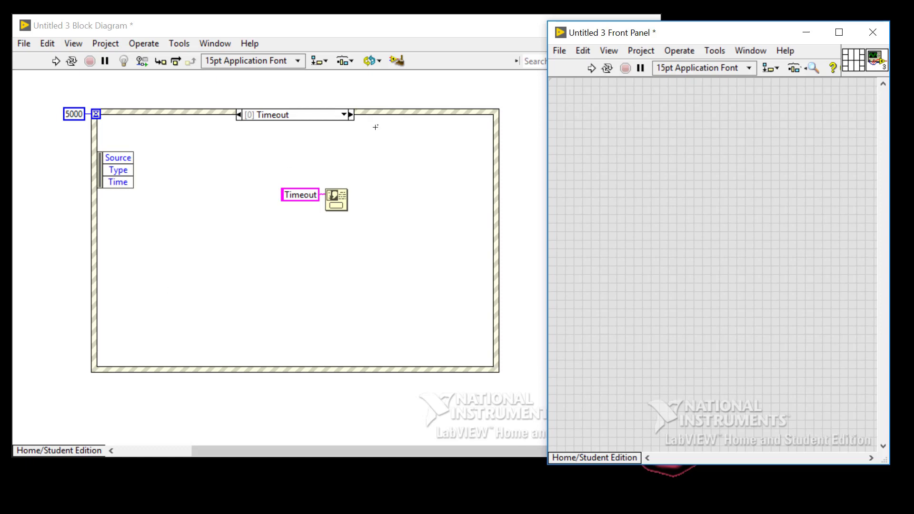
click(806, 32)
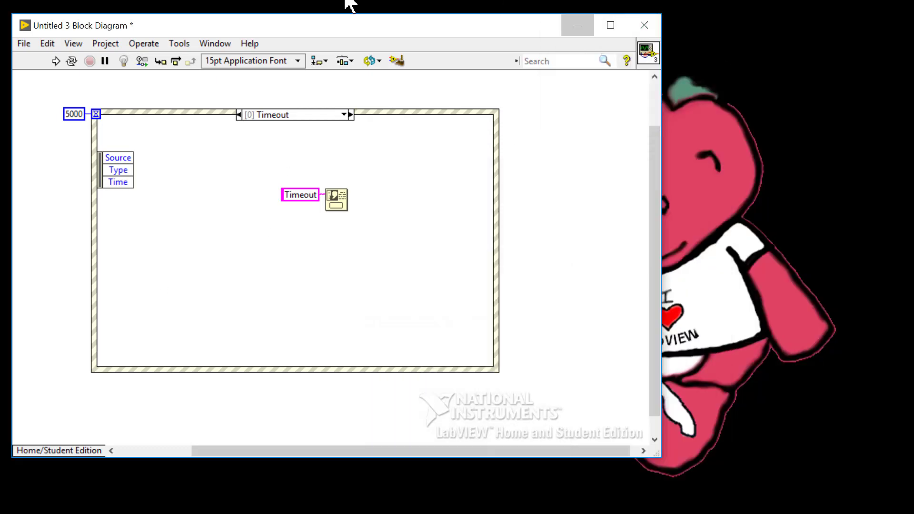